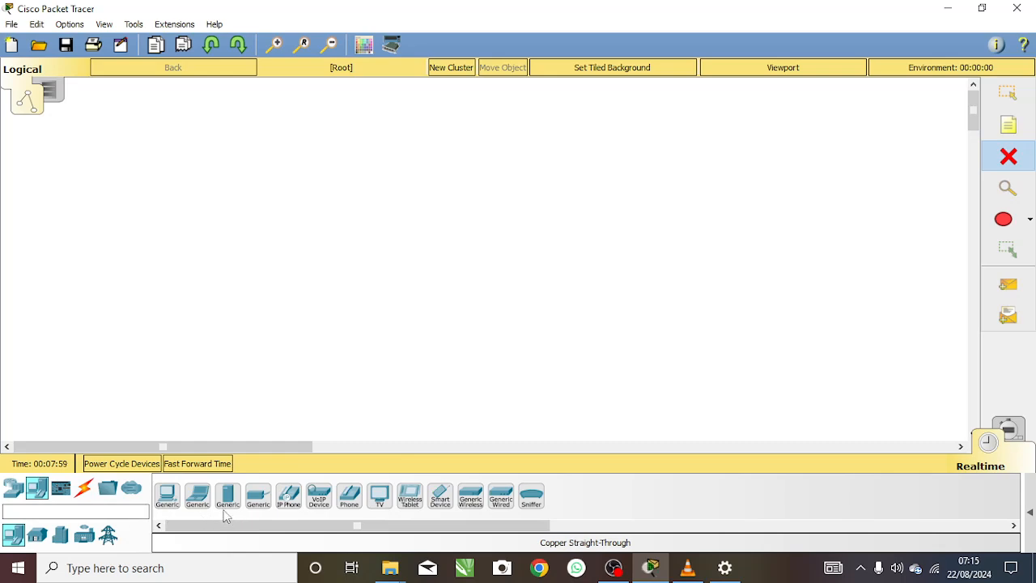
- Add a generic server to the empty workspace and shift it slightly down and to the right
{"action": "left_click", "coordinate": [224, 496]}
{"action": "left_click", "coordinate": [140, 198]}
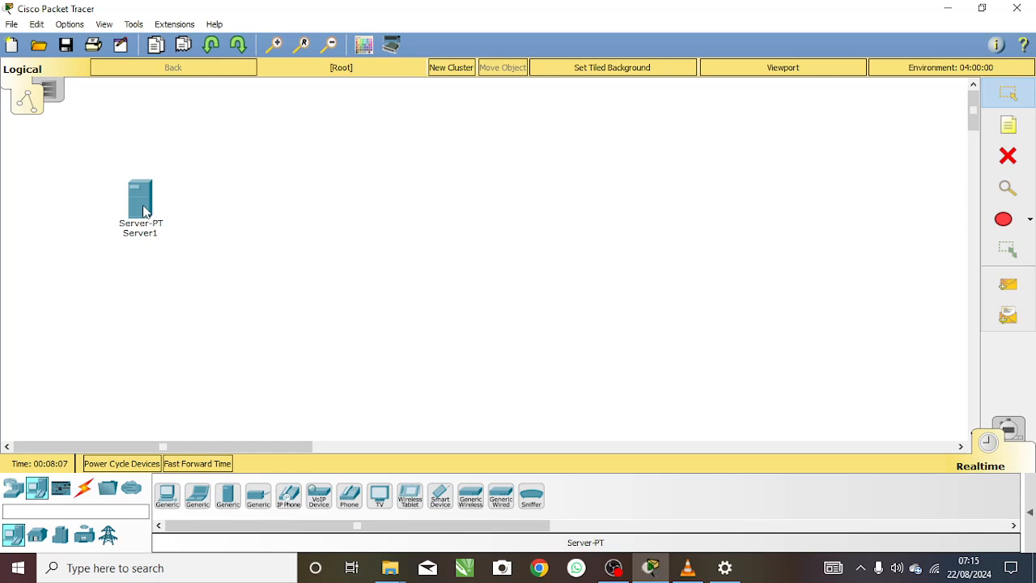
{"action": "left_click_drag", "start_coordinate": [147, 210], "coordinate": [184, 240]}
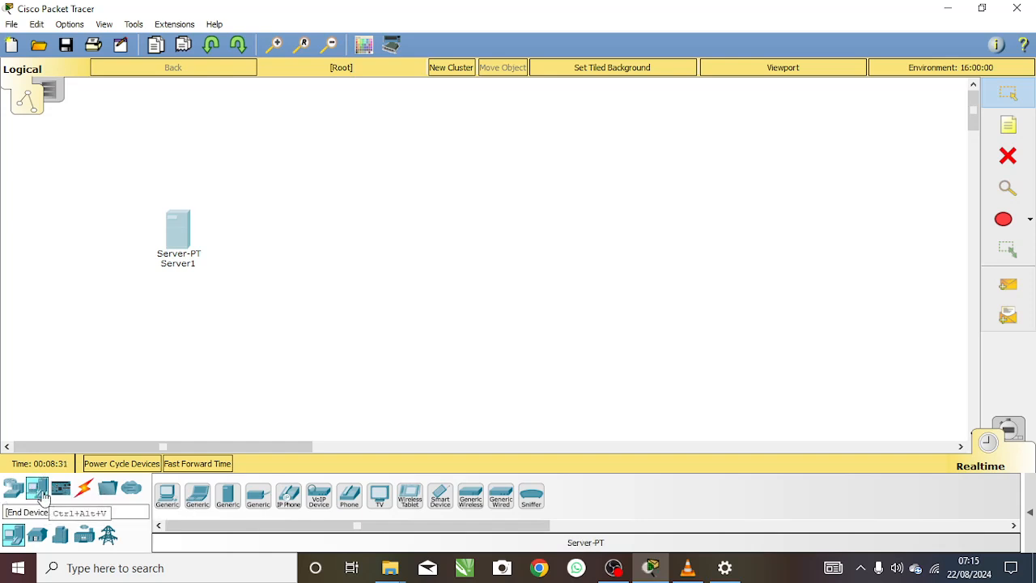
- Add three generic PCs in a column to the right of the server
{"action": "left_click", "coordinate": [166, 508]}
{"action": "left_click", "coordinate": [378, 178]}
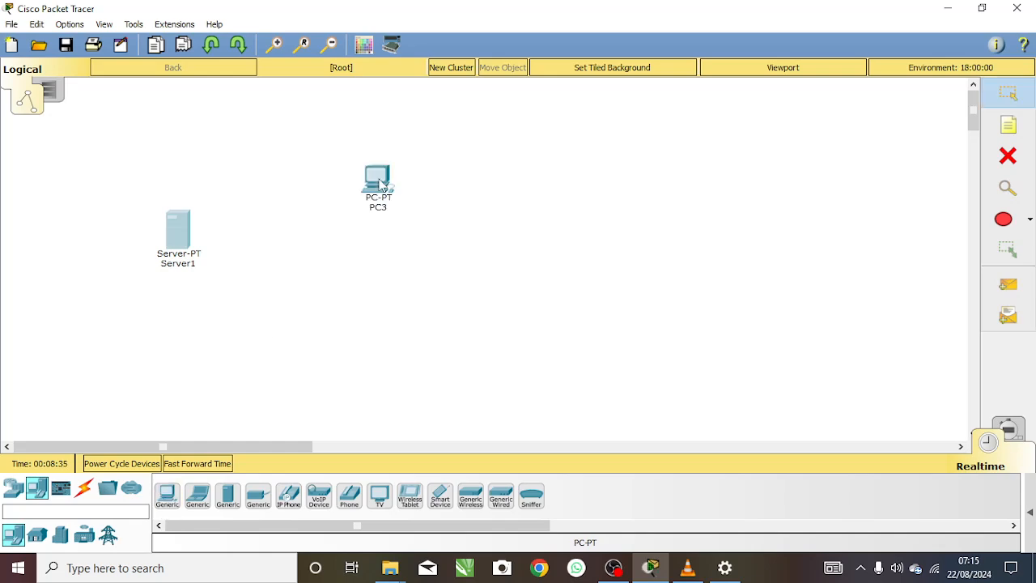
{"action": "left_click", "coordinate": [167, 495]}
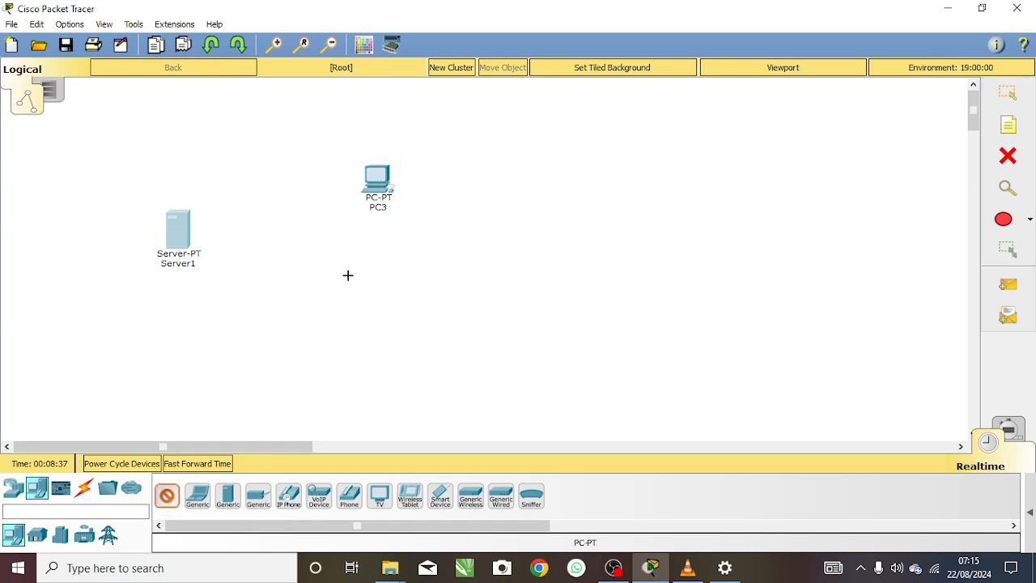
{"action": "left_click", "coordinate": [407, 250]}
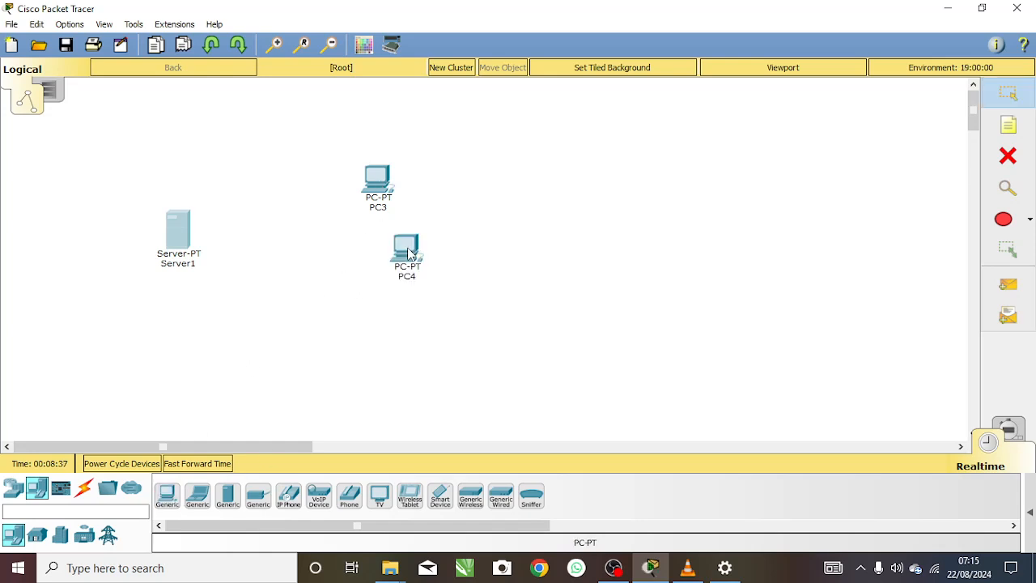
{"action": "left_click", "coordinate": [167, 496]}
{"action": "left_click", "coordinate": [372, 314]}
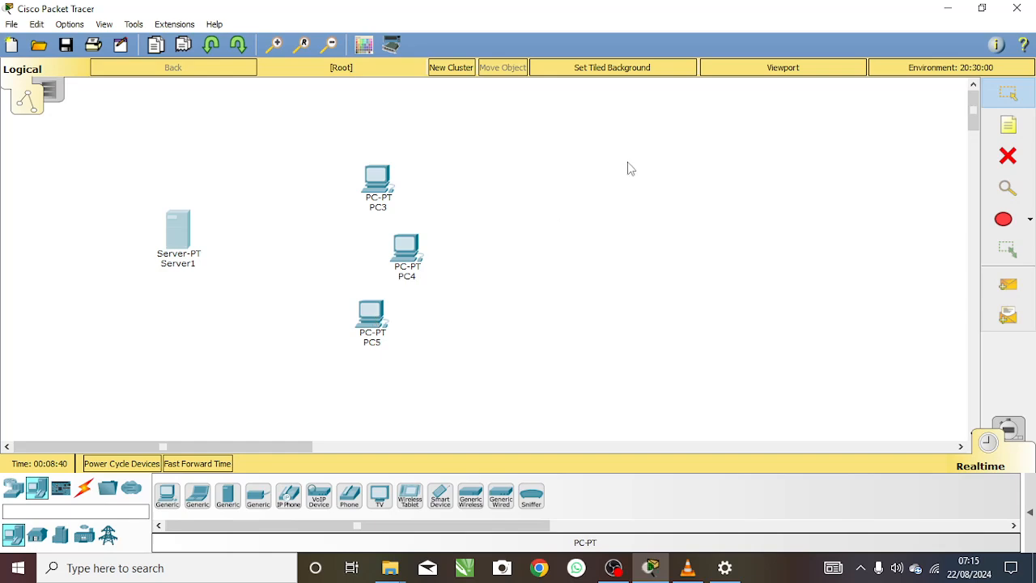
- Rename the uppermost PC as Komputer 1
{"action": "left_click", "coordinate": [378, 207]}
{"action": "left_click_drag", "start_coordinate": [383, 209], "coordinate": [317, 217]}
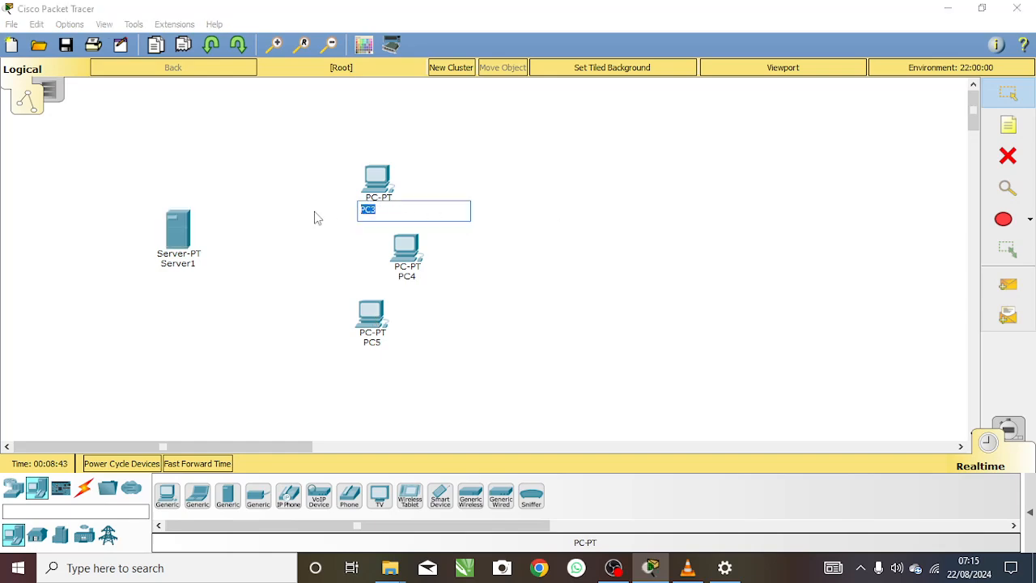
{"action": "type", "text": "192"}
{"action": "key", "text": "BackSpace"}
{"action": "key", "text": "BackSpace"}
{"action": "key", "text": "BackSpace"}
{"action": "key", "text": "BackSpace"}
{"action": "type", "text": "Komputer 1"}
{"action": "key", "text": "Return"}
- Rename the middle PC as Komputer 2
{"action": "left_click", "coordinate": [414, 279]}
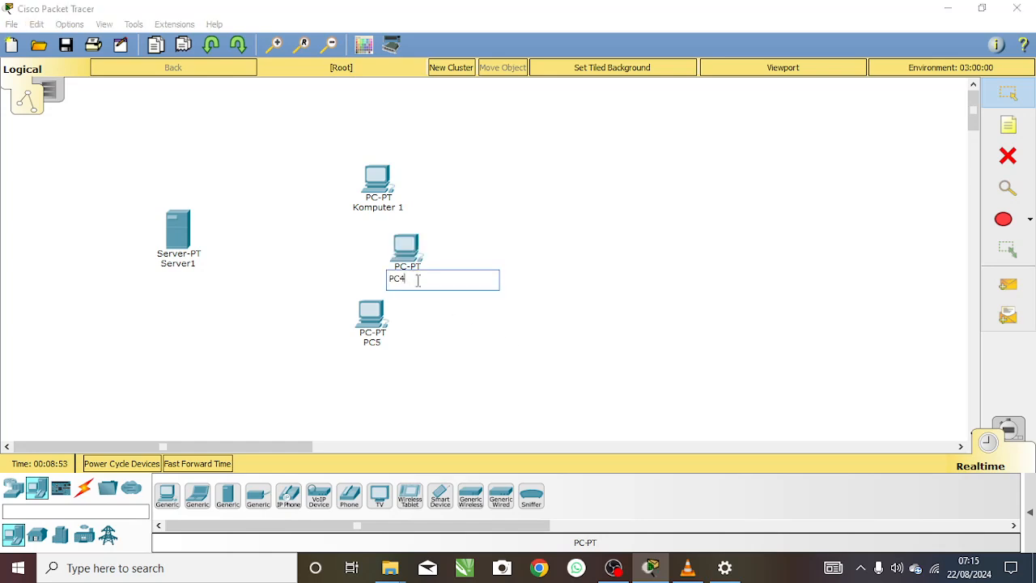
{"action": "key", "text": "ctrl+a"}
{"action": "type", "text": "Komputer 2"}
{"action": "key", "text": "Return"}
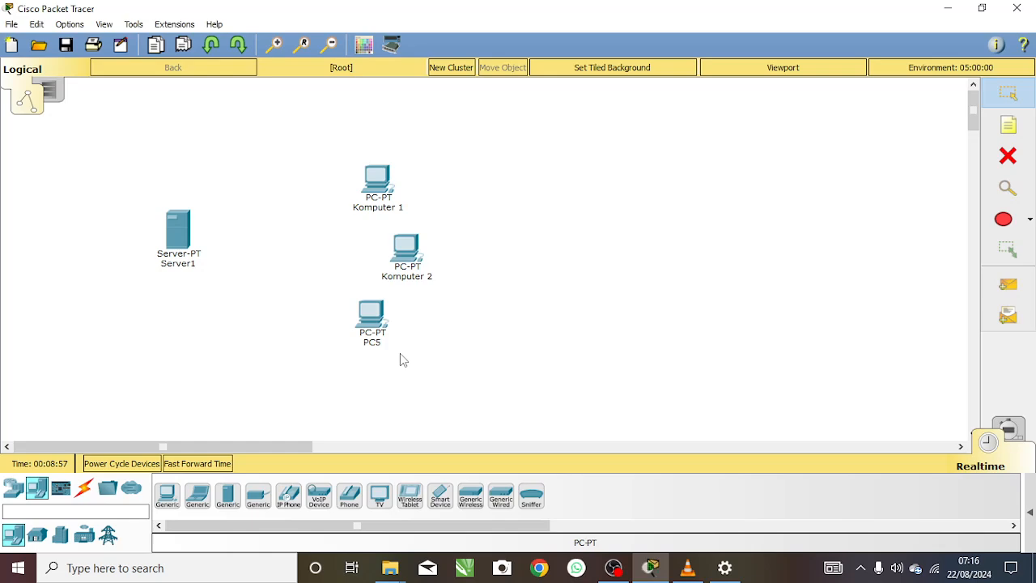
- Rename the lowest PC as Komputer 3
{"action": "left_click", "coordinate": [373, 341]}
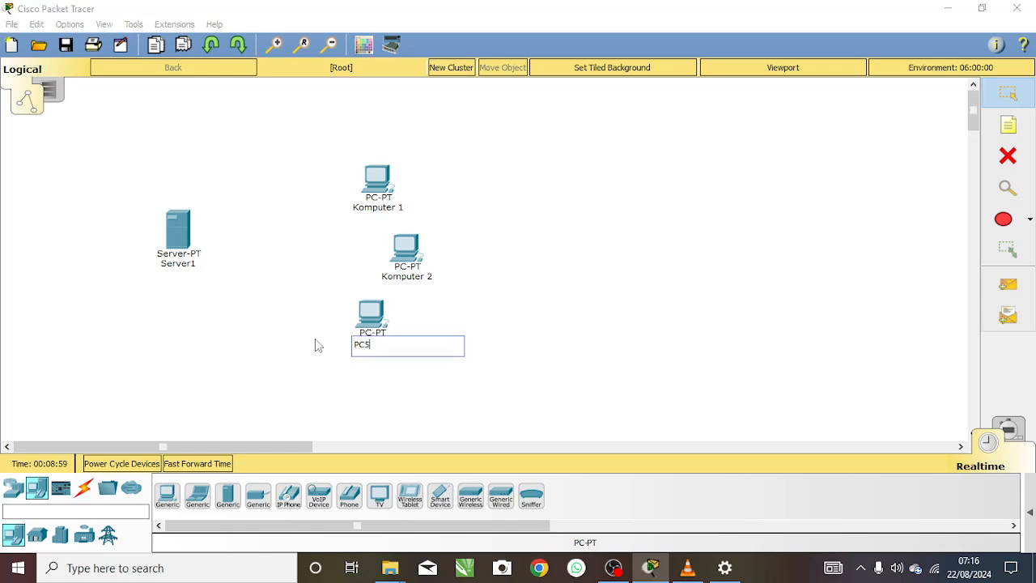
{"action": "key", "text": "BackSpace"}
{"action": "key", "text": "BackSpace"}
{"action": "key", "text": "BackSpace"}
{"action": "type", "text": "Komputer 3"}
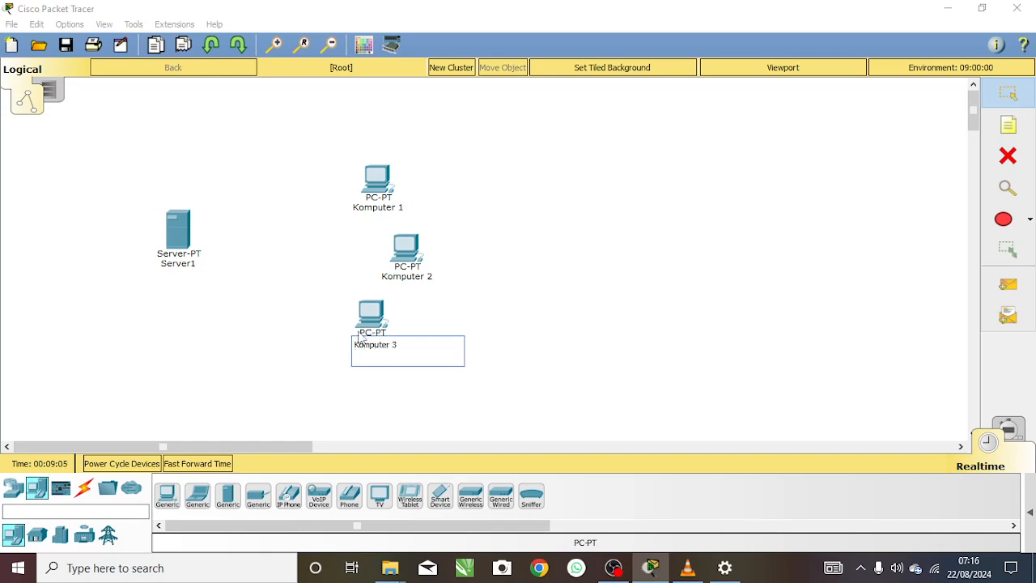
{"action": "left_click", "coordinate": [595, 356]}
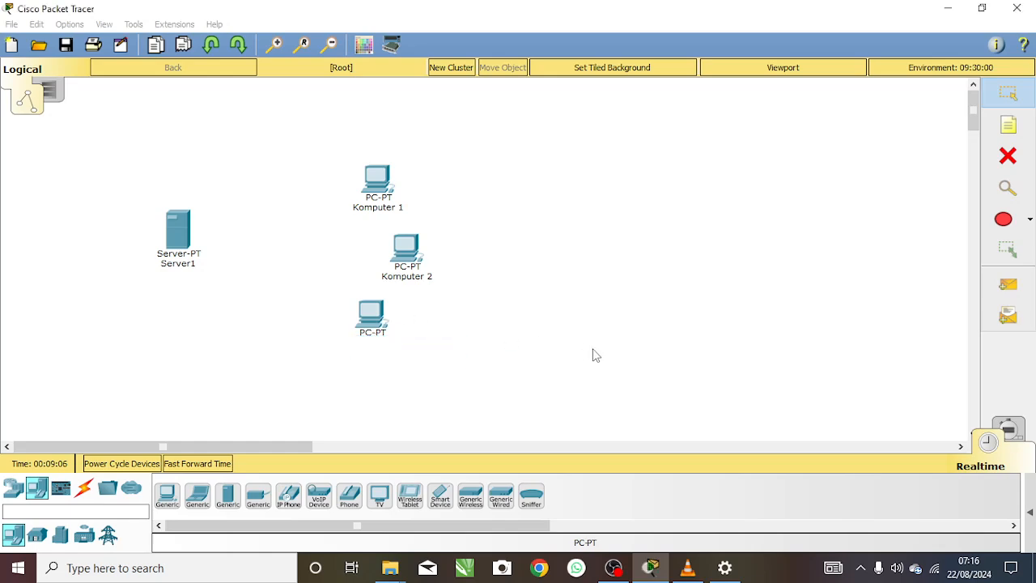
- Rename the server as Server Utama
{"action": "left_click", "coordinate": [185, 264]}
{"action": "type", "text": "Se"}
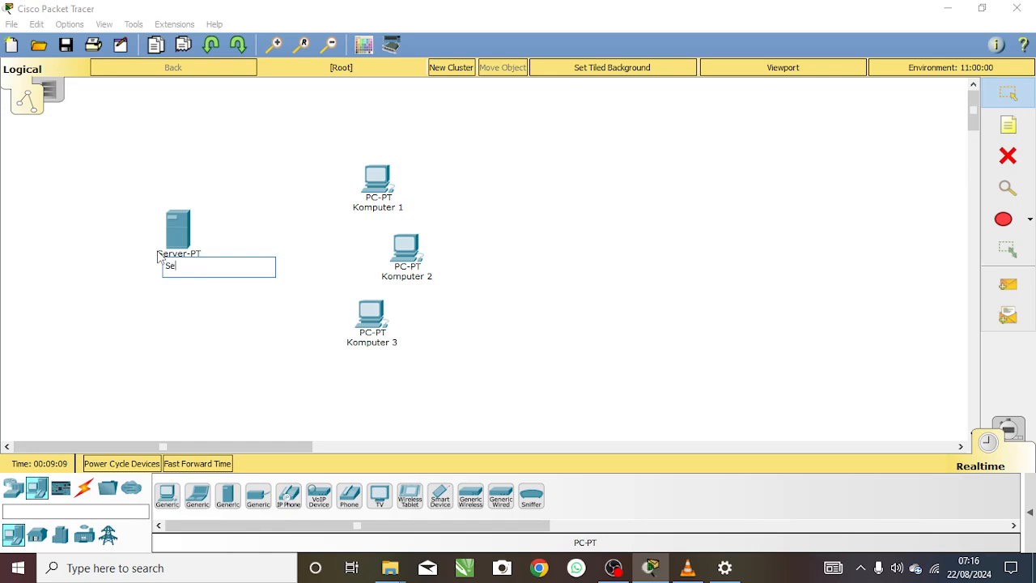
{"action": "type", "text": "rver Utama"}
{"action": "key", "text": "Return"}
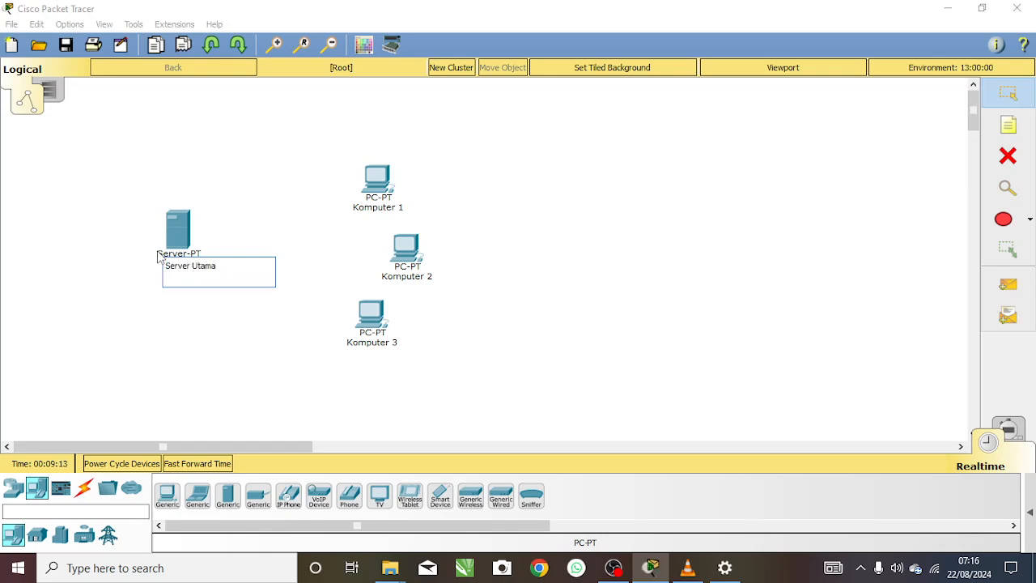
{"action": "left_click", "coordinate": [169, 346]}
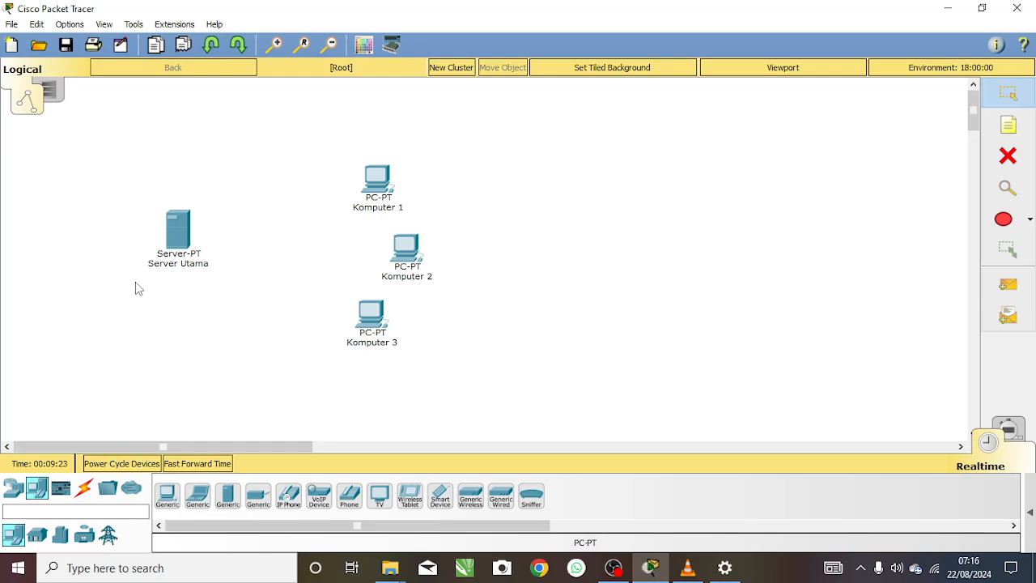
{"action": "double_click", "coordinate": [181, 236]}
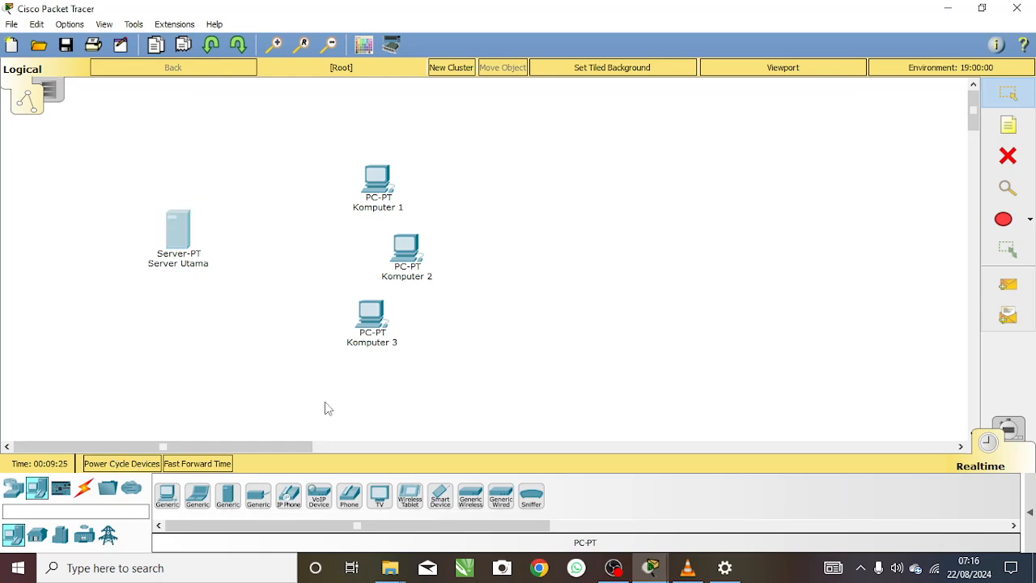
{"action": "mouse_move", "coordinate": [661, 571]}
{"action": "left_click", "coordinate": [691, 508]}
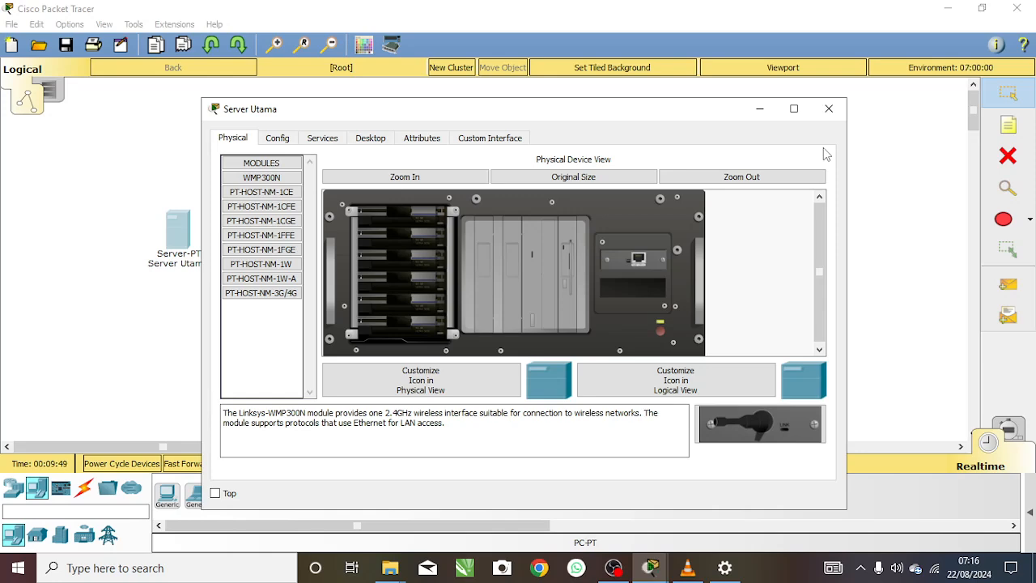
{"action": "left_click", "coordinate": [828, 108]}
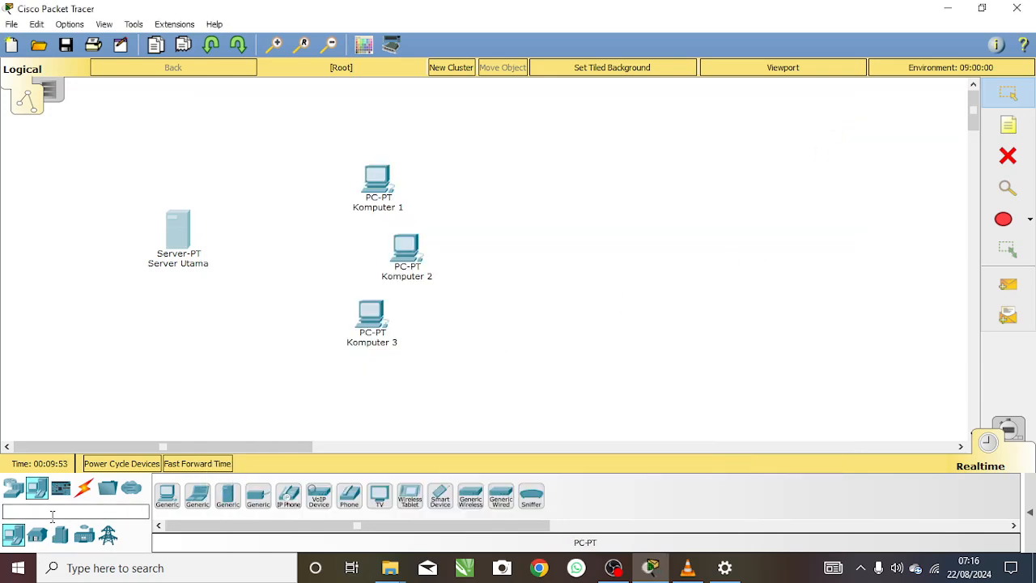
- Add a 2960 switch between the server and the three PCs
{"action": "left_click", "coordinate": [12, 495]}
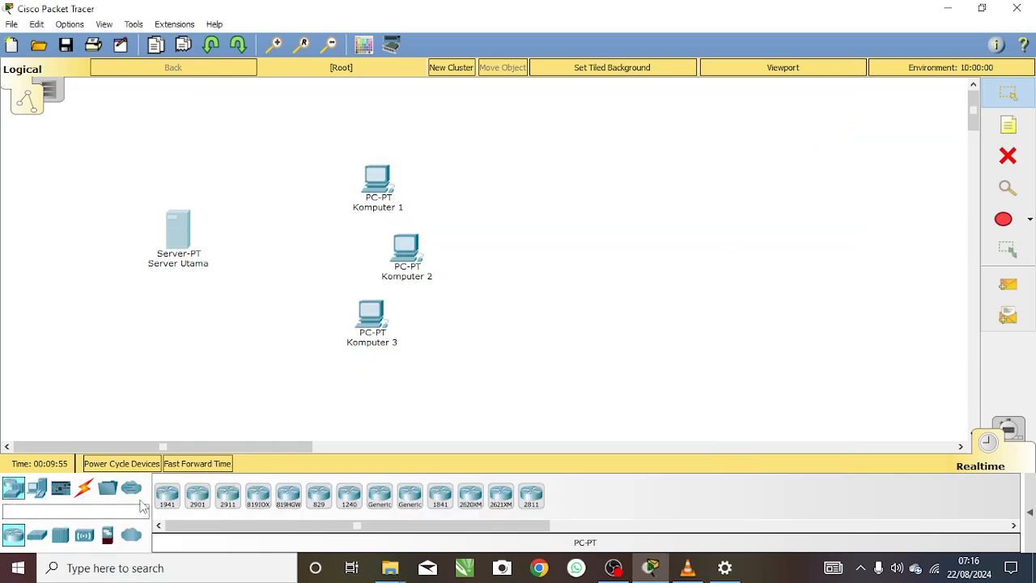
{"action": "left_click", "coordinate": [38, 538]}
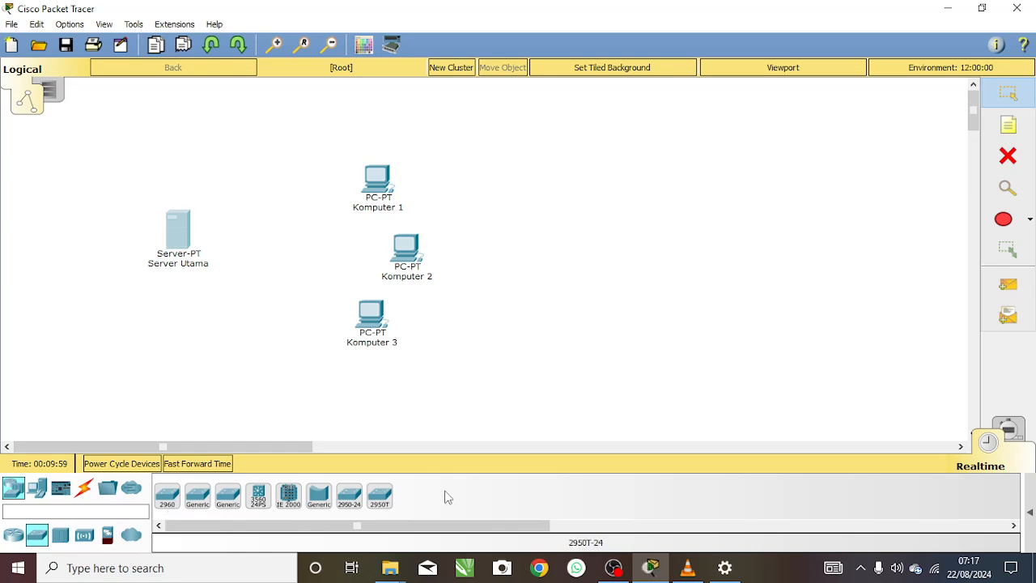
{"action": "left_click", "coordinate": [169, 497]}
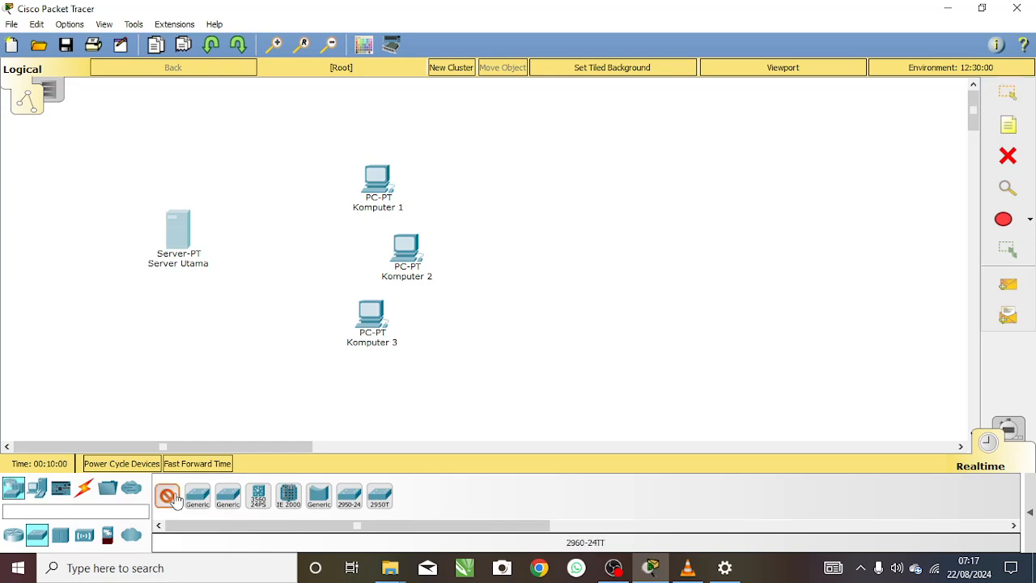
{"action": "left_click", "coordinate": [279, 251]}
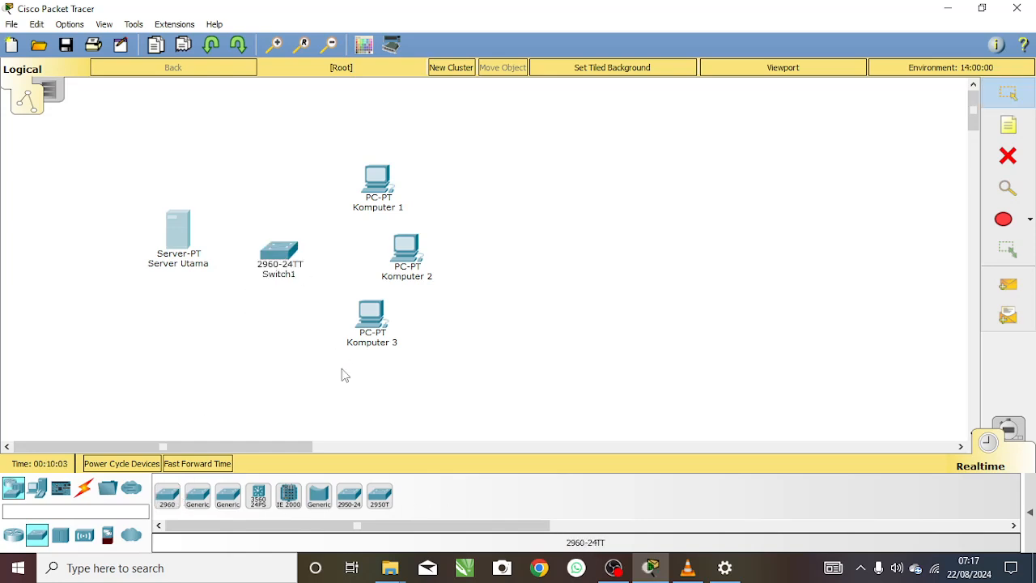
- Rename the 2960 switch as Switch Utama
{"action": "left_click", "coordinate": [280, 278]}
{"action": "left_click_drag", "start_coordinate": [295, 277], "coordinate": [257, 276]}
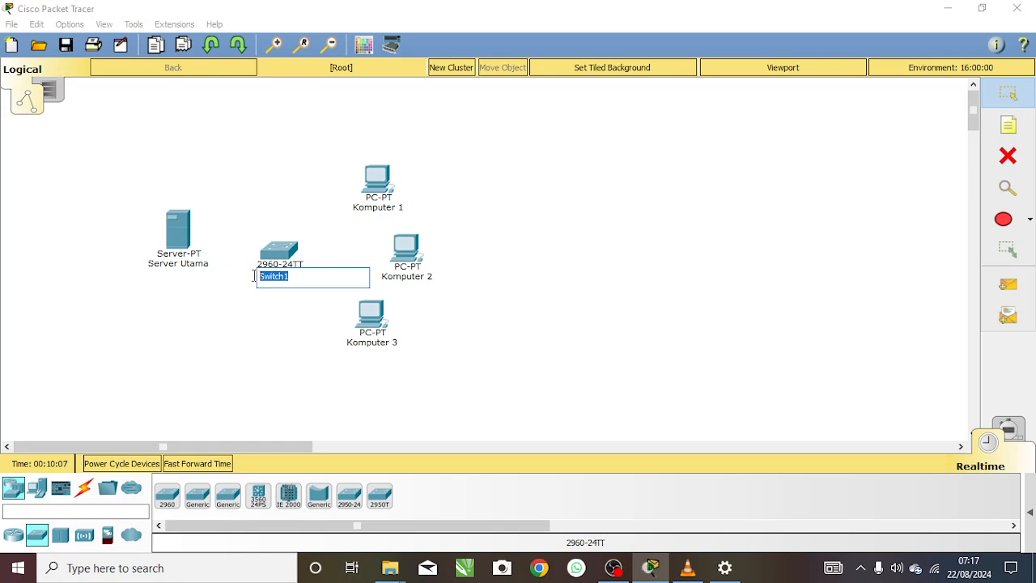
{"action": "type", "text": "Switch Utama"}
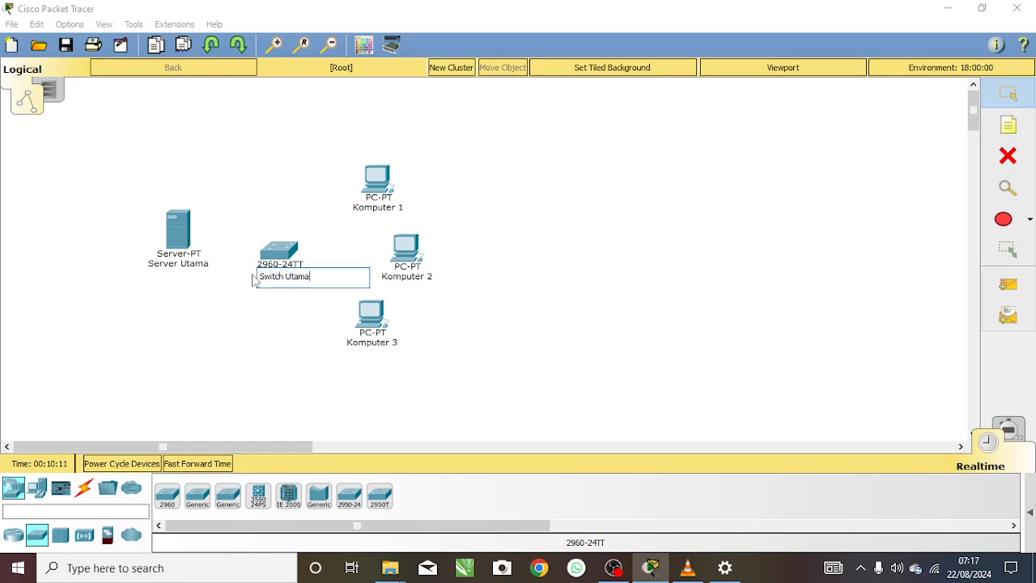
{"action": "left_click", "coordinate": [286, 346]}
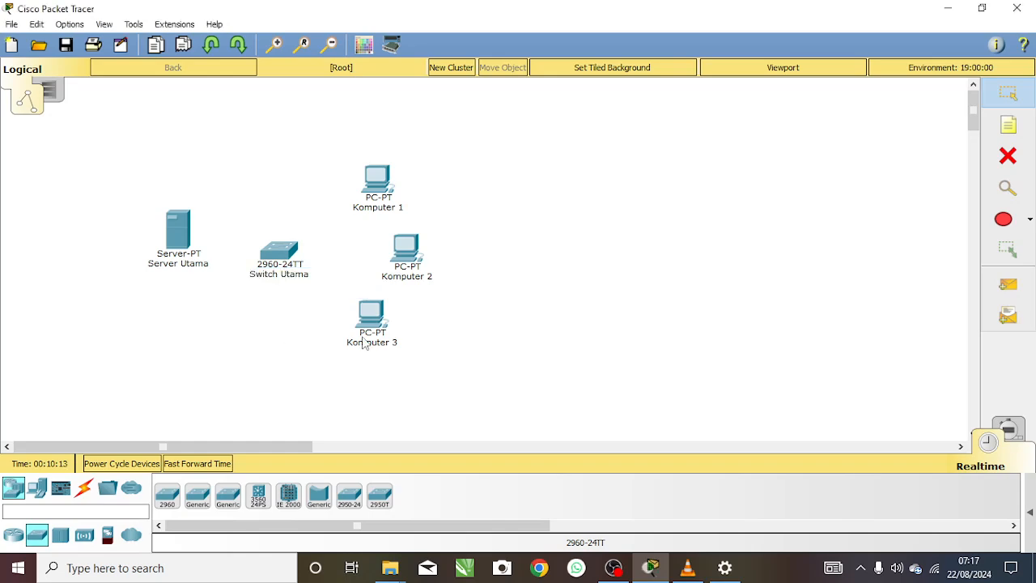
- Rearrange the devices around the switch, with Komputer 1 above, Komputer 2 to its right, Komputer 3 below and Server Utama to its left
{"action": "left_click_drag", "start_coordinate": [400, 259], "coordinate": [562, 238]}
{"action": "left_click_drag", "start_coordinate": [385, 184], "coordinate": [469, 126]}
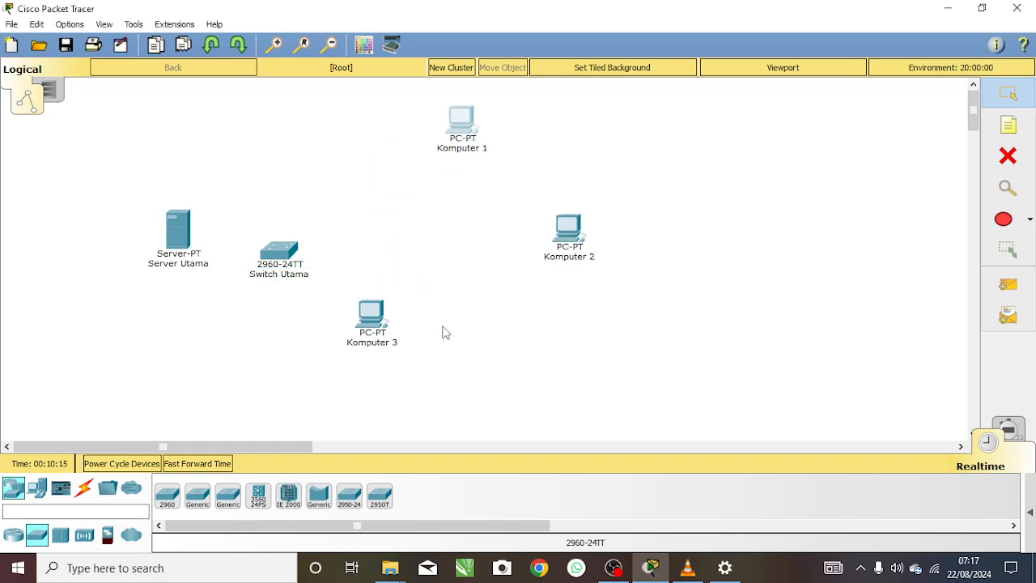
{"action": "left_click_drag", "start_coordinate": [375, 322], "coordinate": [443, 366]}
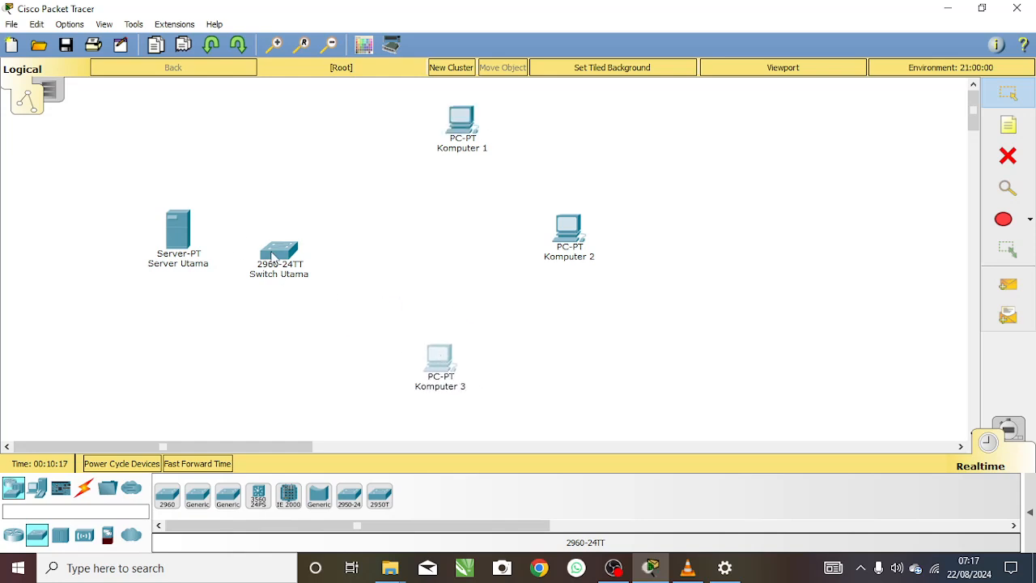
{"action": "left_click_drag", "start_coordinate": [276, 255], "coordinate": [407, 239]}
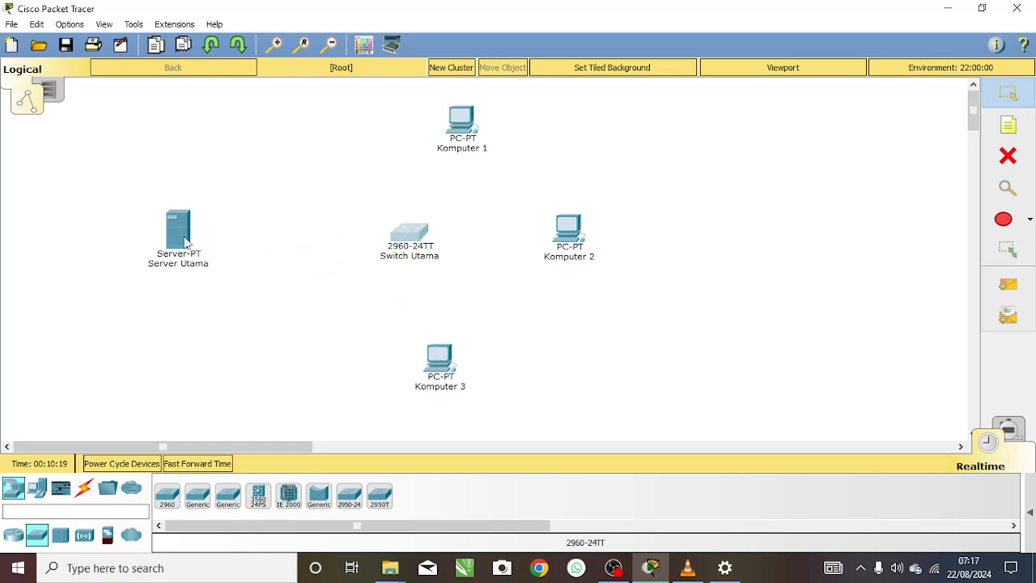
{"action": "left_click_drag", "start_coordinate": [185, 243], "coordinate": [283, 243]}
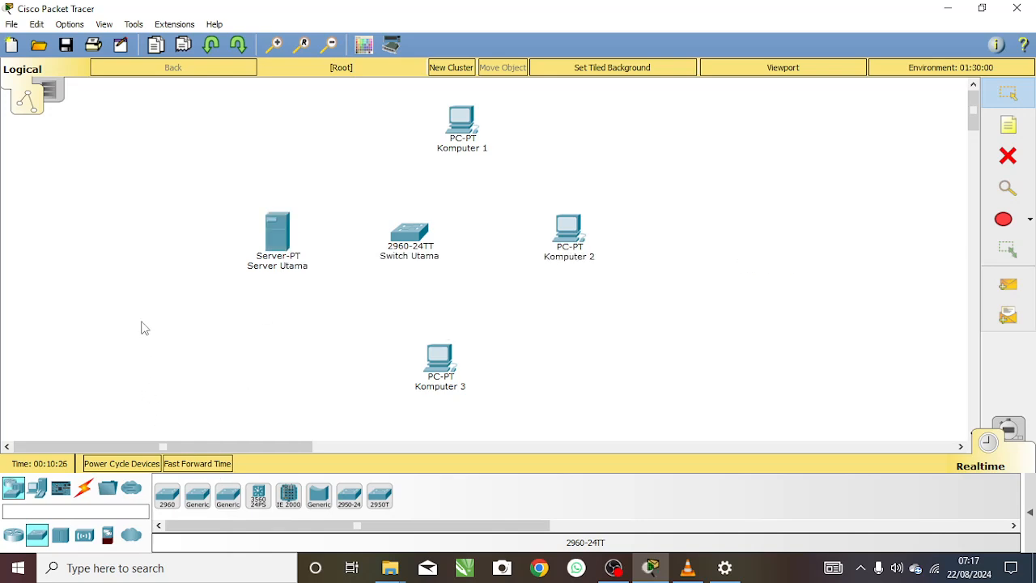
- Connect Server Utama to Switch Utama with a copper straight-through cable
{"action": "left_click", "coordinate": [85, 490]}
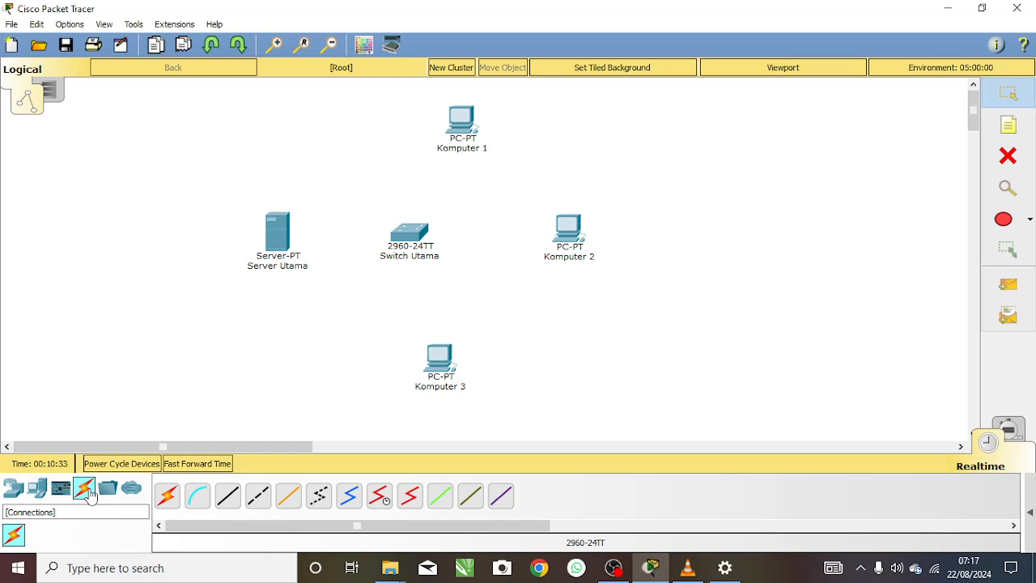
{"action": "left_click", "coordinate": [230, 504]}
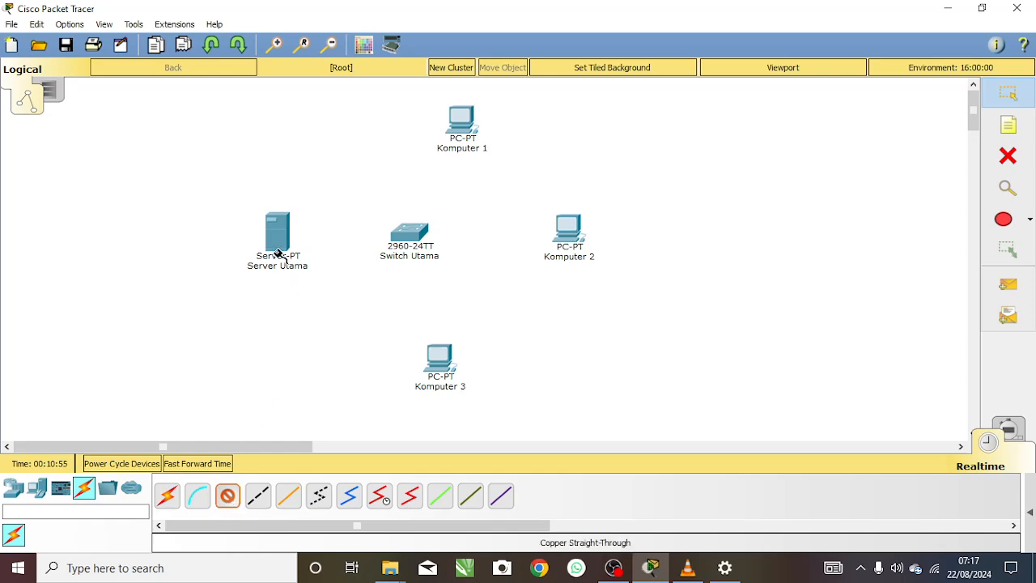
{"action": "left_click", "coordinate": [228, 496]}
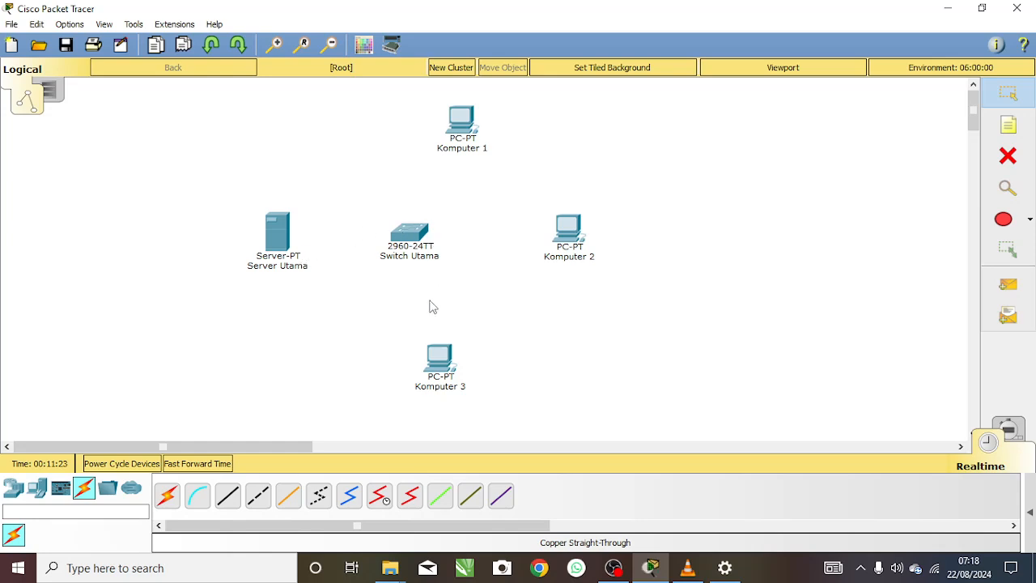
{"action": "left_click", "coordinate": [228, 498]}
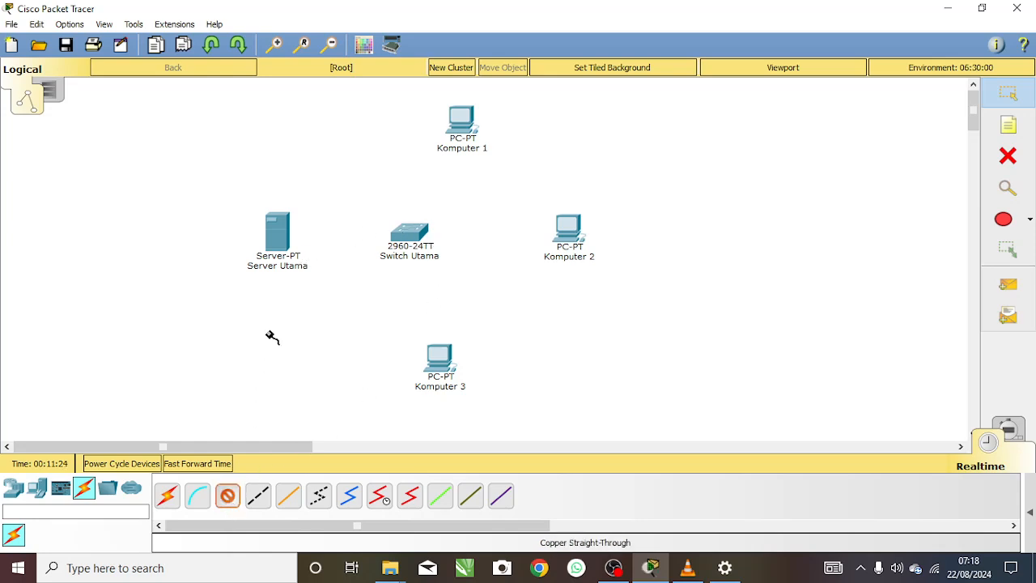
{"action": "left_click", "coordinate": [273, 235]}
{"action": "left_click", "coordinate": [319, 241]}
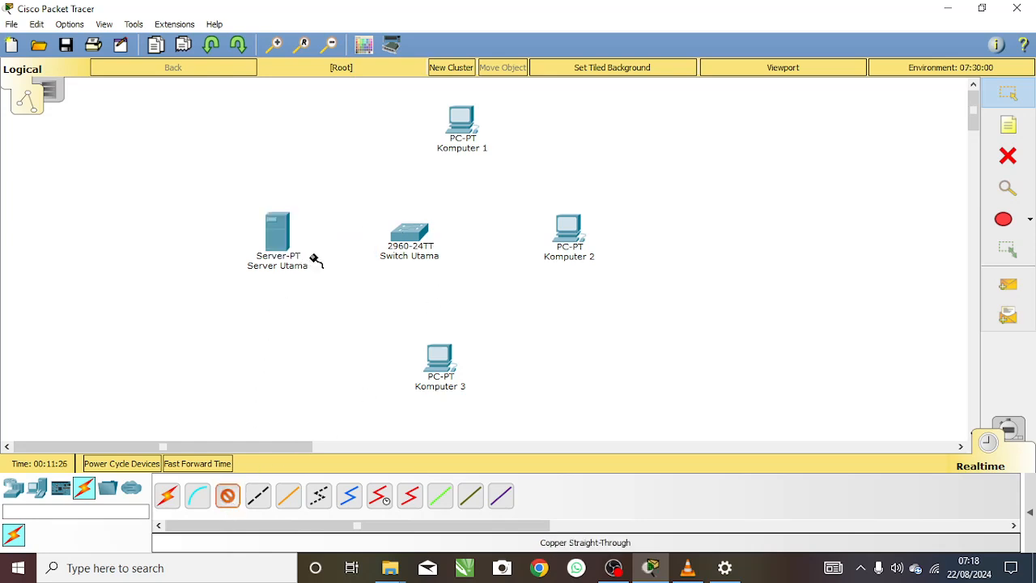
{"action": "left_click", "coordinate": [396, 237]}
{"action": "left_click", "coordinate": [431, 29]}
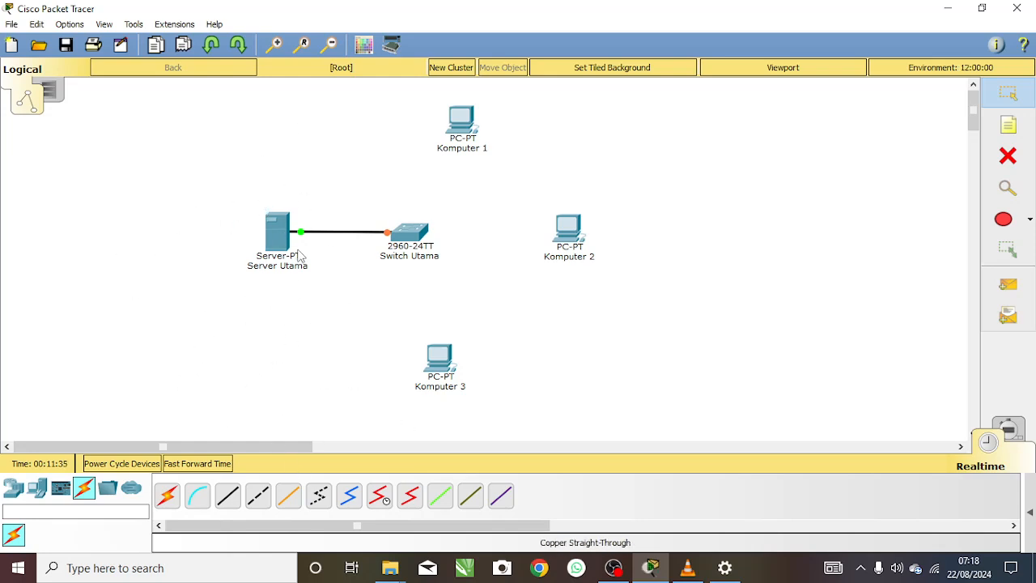
- Connect FastEthernet0/2 of Switch Utama to FastEthernet0 of Komputer 1 with a copper straight-through cable
{"action": "mouse_move", "coordinate": [336, 240]}
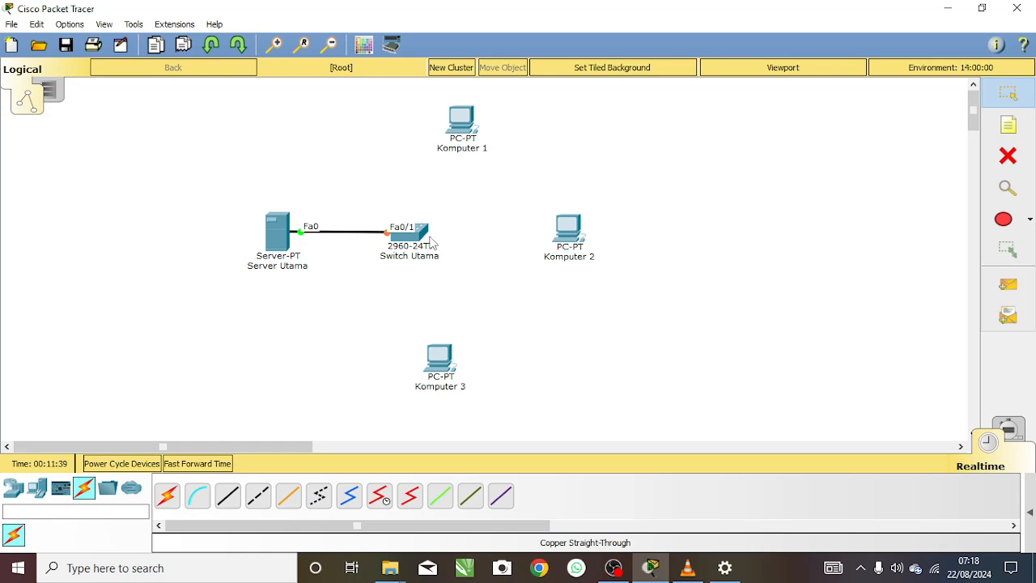
{"action": "left_click", "coordinate": [227, 494]}
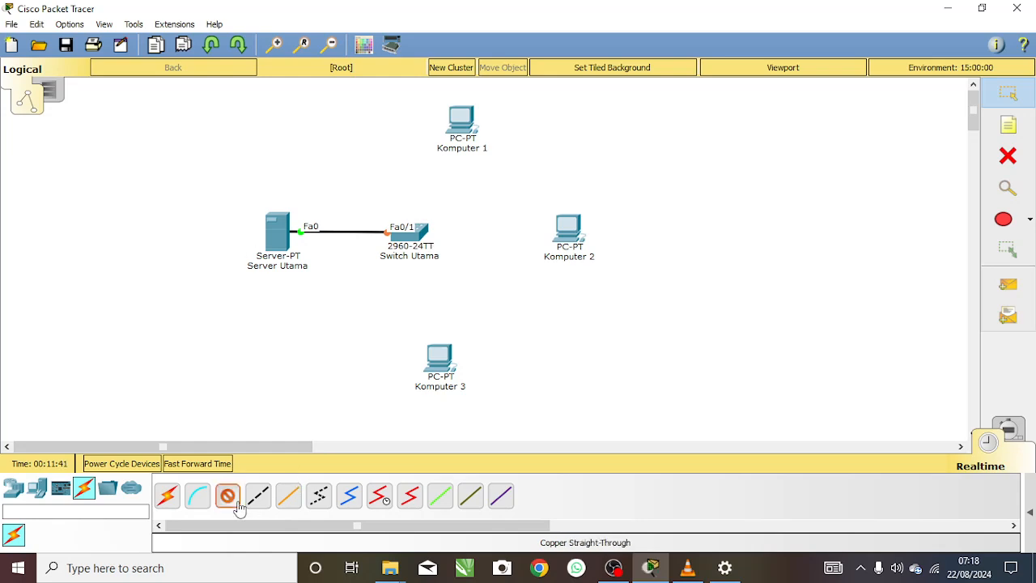
{"action": "left_click", "coordinate": [408, 233]}
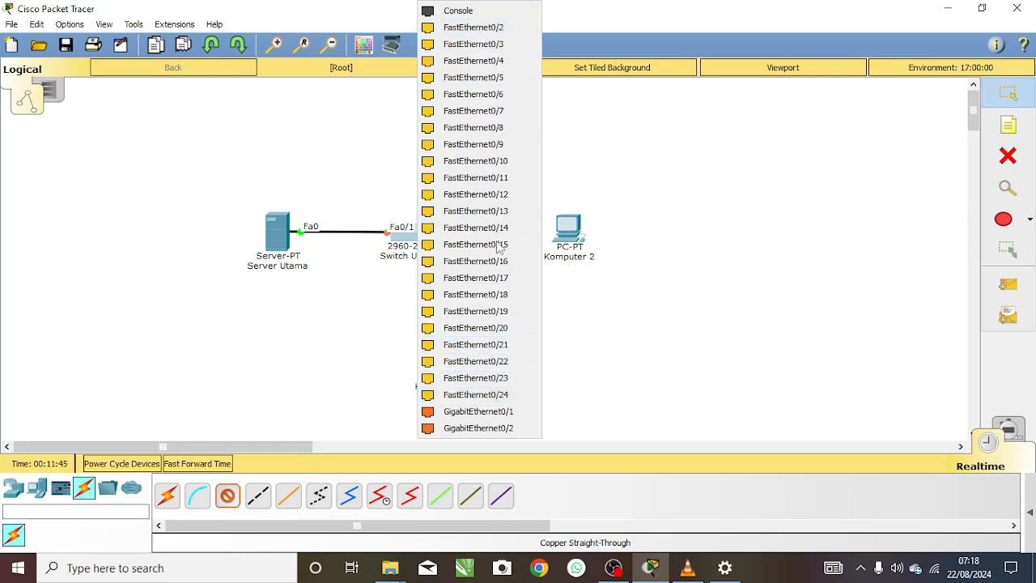
{"action": "left_click", "coordinate": [487, 31]}
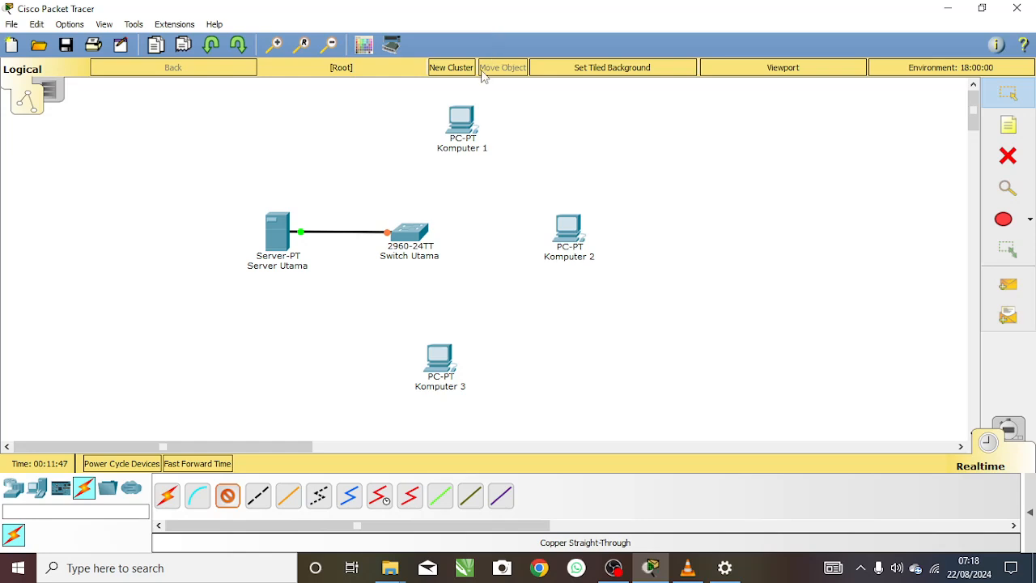
{"action": "left_click", "coordinate": [459, 118]}
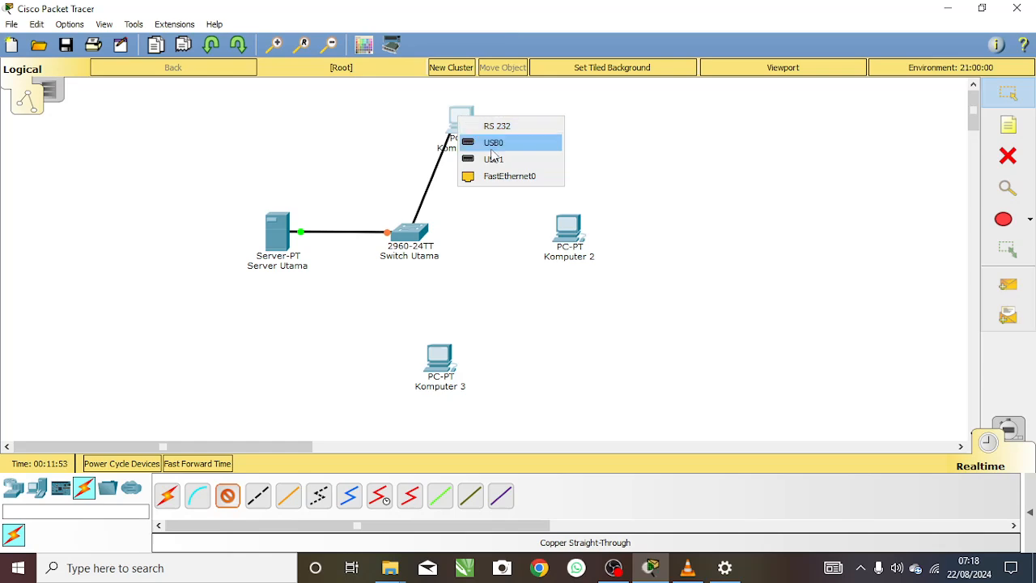
{"action": "left_click", "coordinate": [519, 183]}
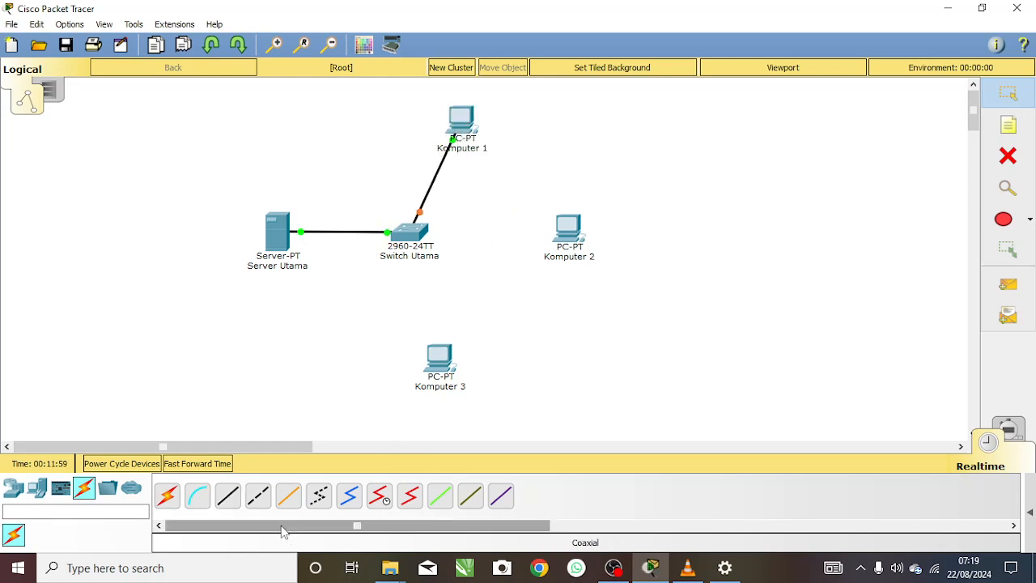
- Connect FastEthernet0/3 of Switch Utama to FastEthernet0 of Komputer 2 with a copper straight-through cable
{"action": "left_click", "coordinate": [229, 495]}
{"action": "left_click", "coordinate": [414, 236]}
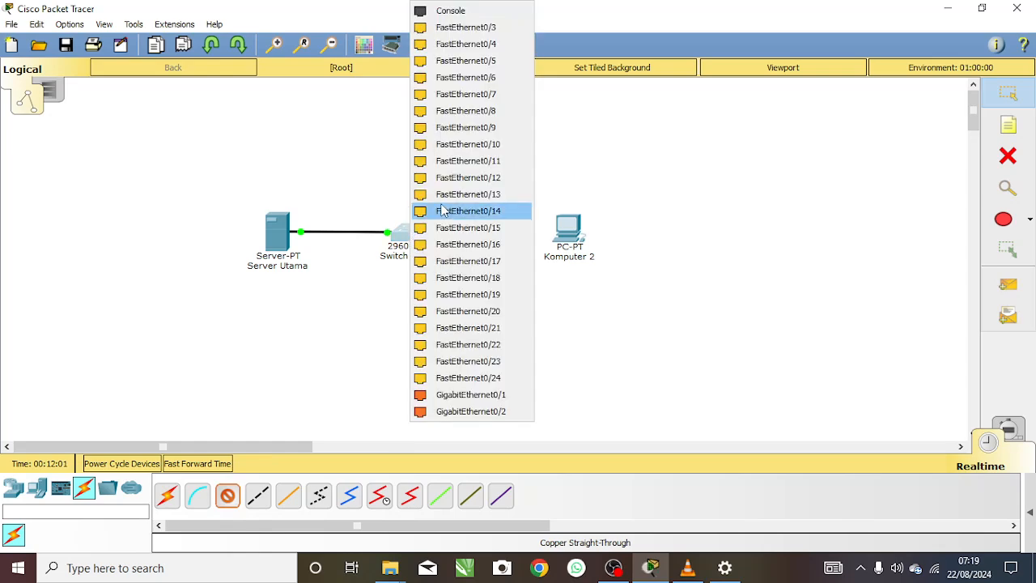
{"action": "left_click", "coordinate": [497, 29]}
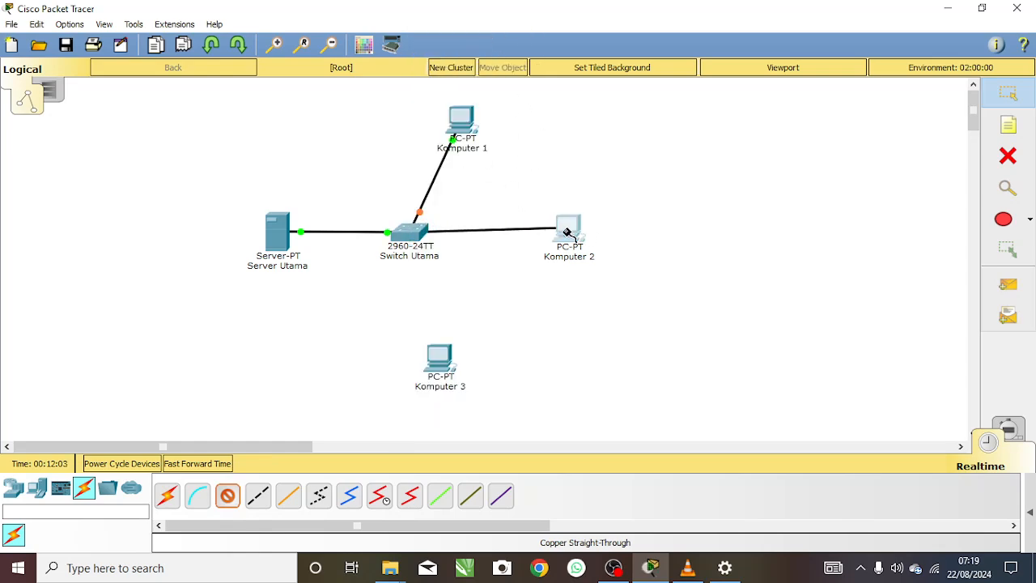
{"action": "left_click", "coordinate": [568, 227]}
{"action": "left_click", "coordinate": [597, 289]}
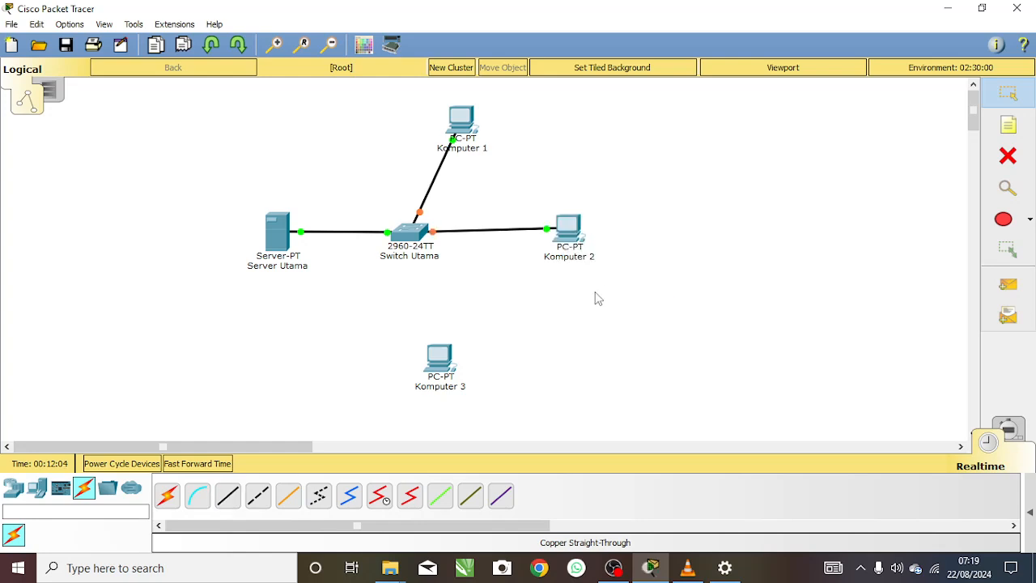
- Connect FastEthernet0/4 of Switch Utama to FastEthernet0 of Komputer 3 with a copper straight-through cable
{"action": "left_click", "coordinate": [228, 495]}
{"action": "left_click", "coordinate": [411, 230]}
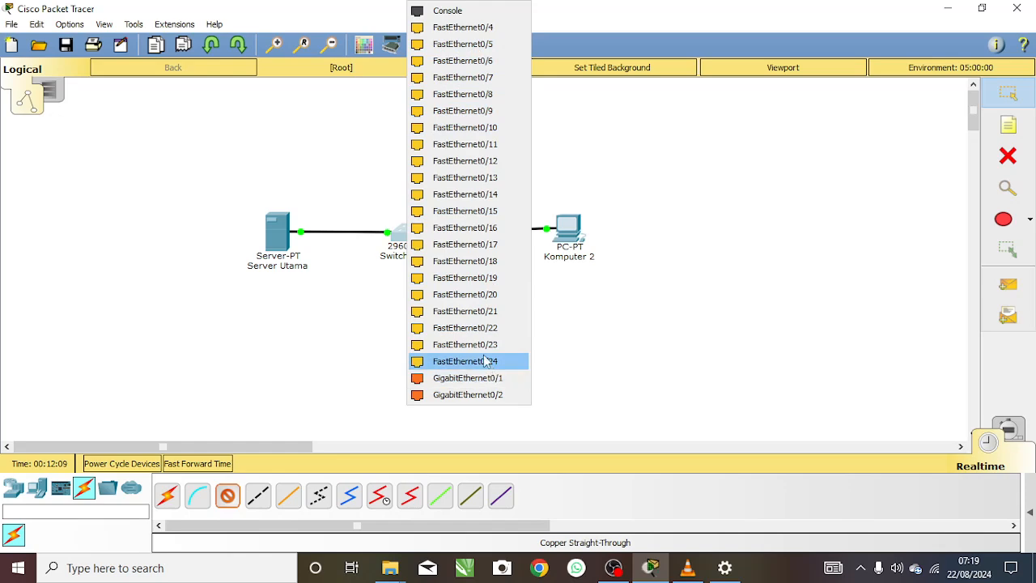
{"action": "left_click", "coordinate": [499, 32]}
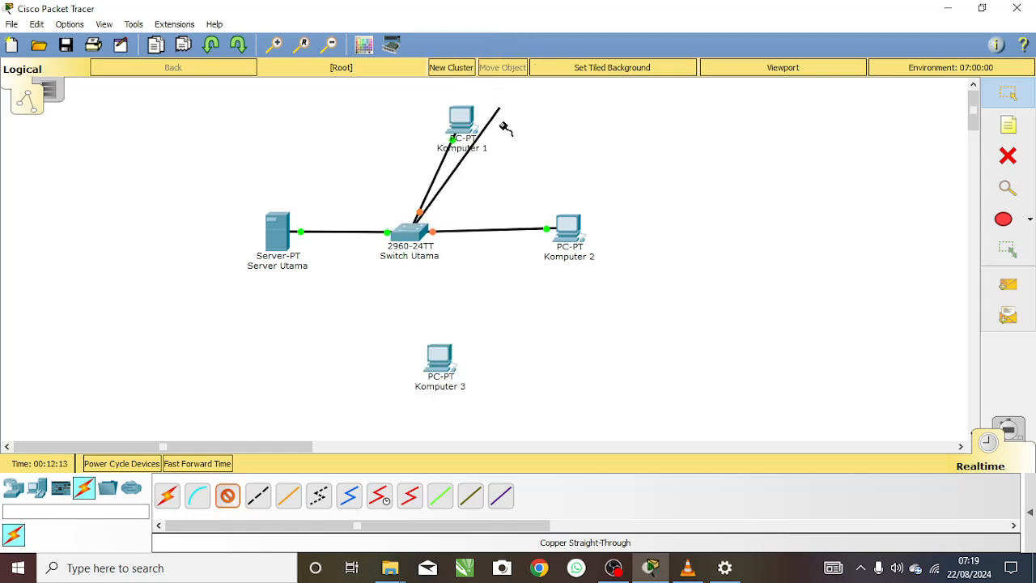
{"action": "left_click", "coordinate": [441, 361]}
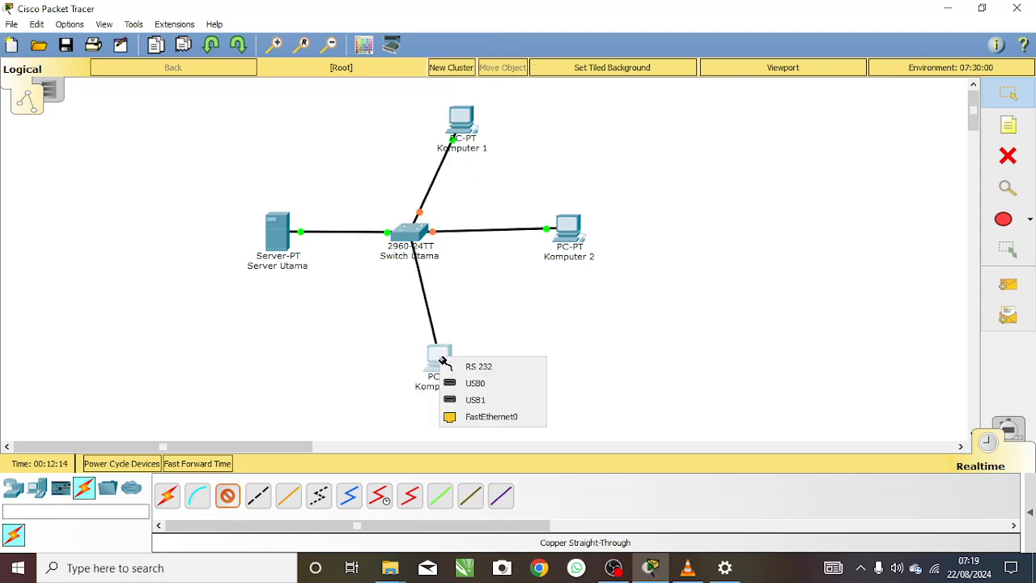
{"action": "left_click", "coordinate": [470, 416]}
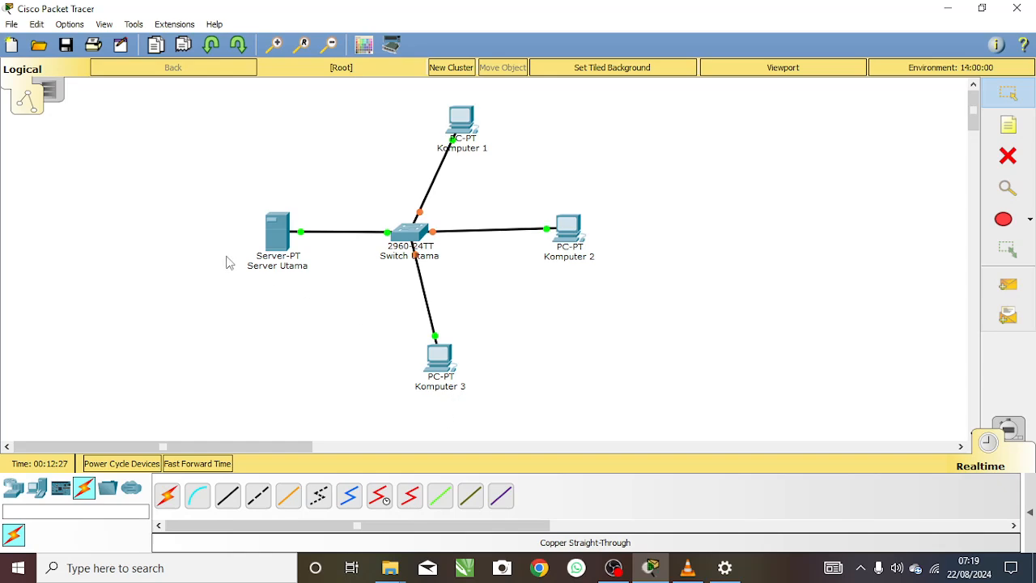
- Give Server Utama's FastEthernet0 interface the static IP address 192.168.1.1 with subnet mask 255.255.255.0
{"action": "left_click", "coordinate": [280, 234]}
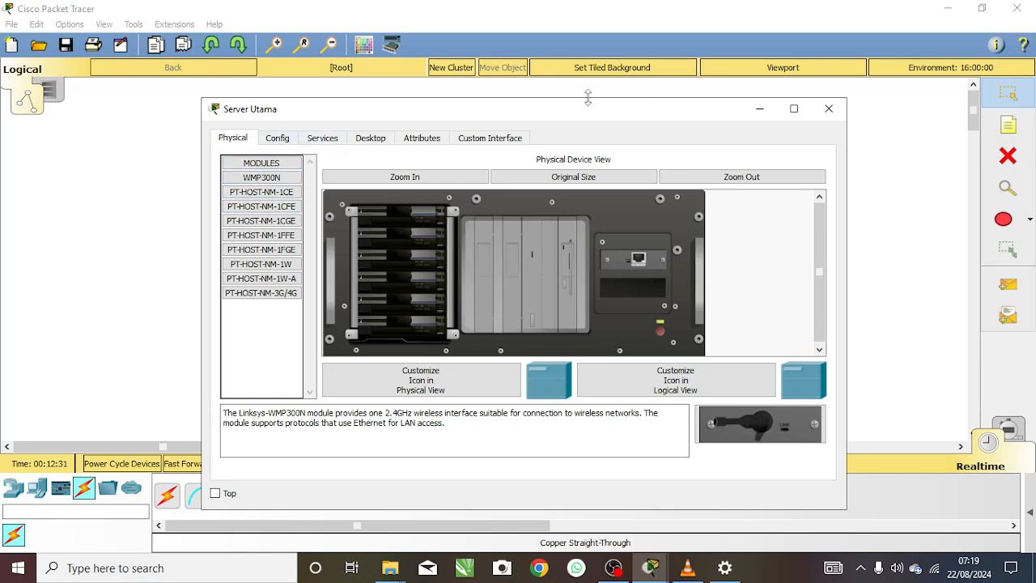
{"action": "left_click_drag", "start_coordinate": [599, 112], "coordinate": [771, 98]}
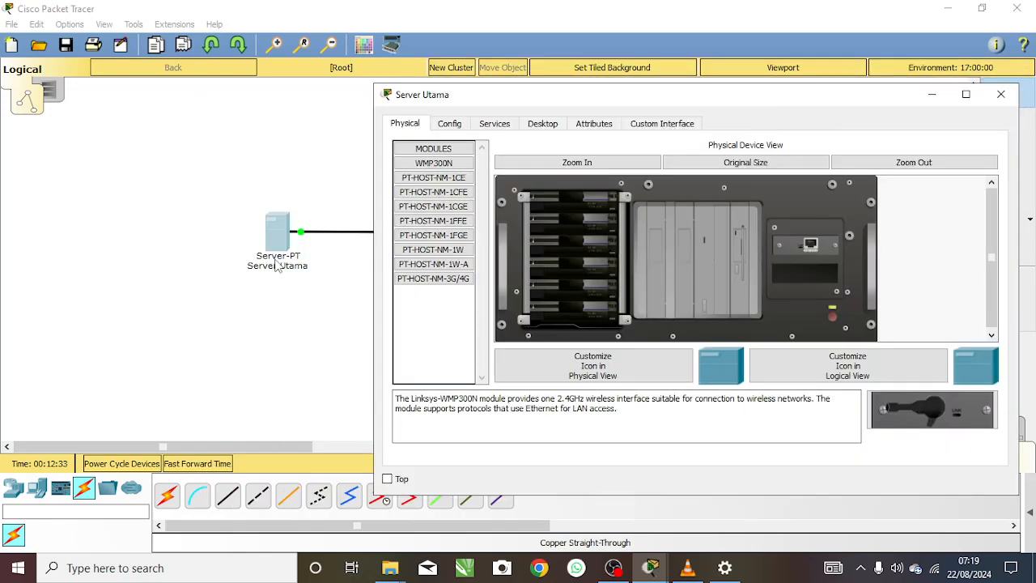
{"action": "left_click_drag", "start_coordinate": [544, 108], "coordinate": [390, 98]}
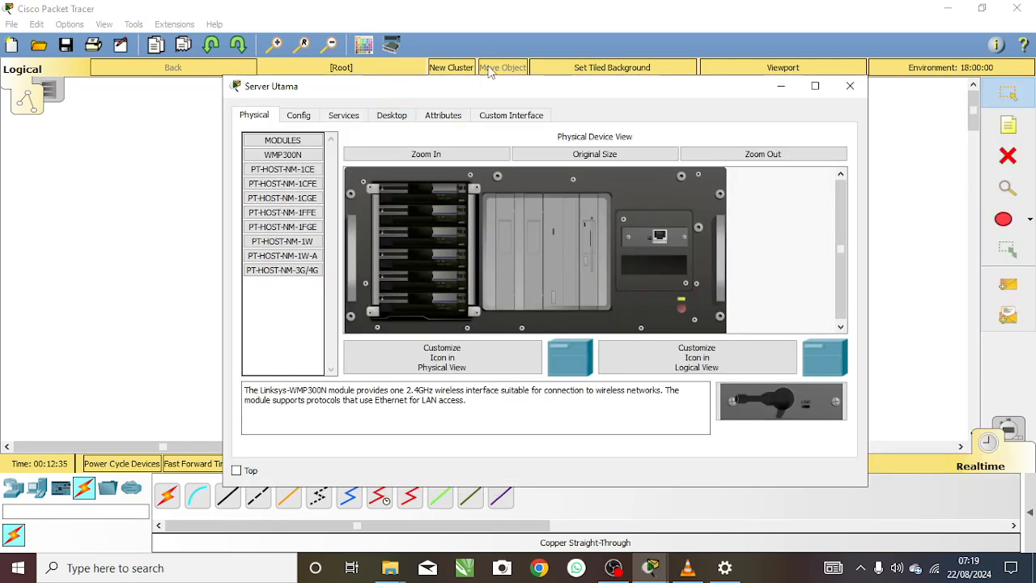
{"action": "left_click", "coordinate": [396, 118]}
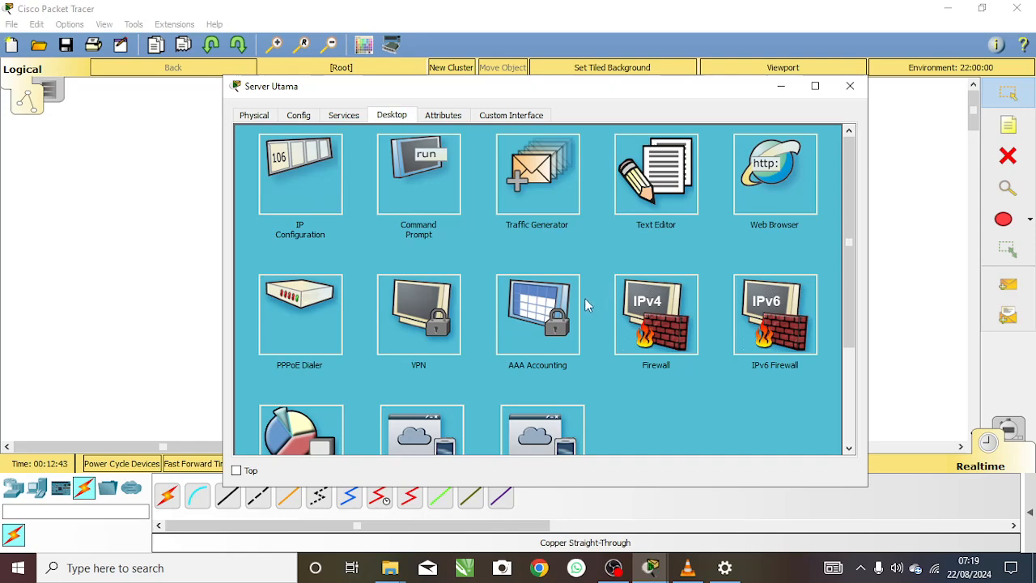
{"action": "left_click", "coordinate": [321, 195]}
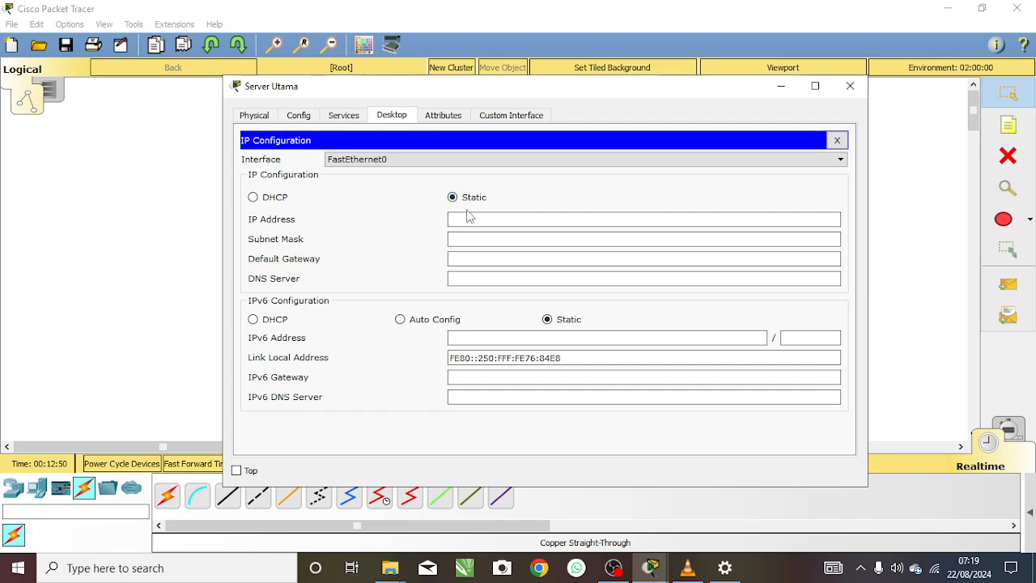
{"action": "left_click", "coordinate": [483, 160]}
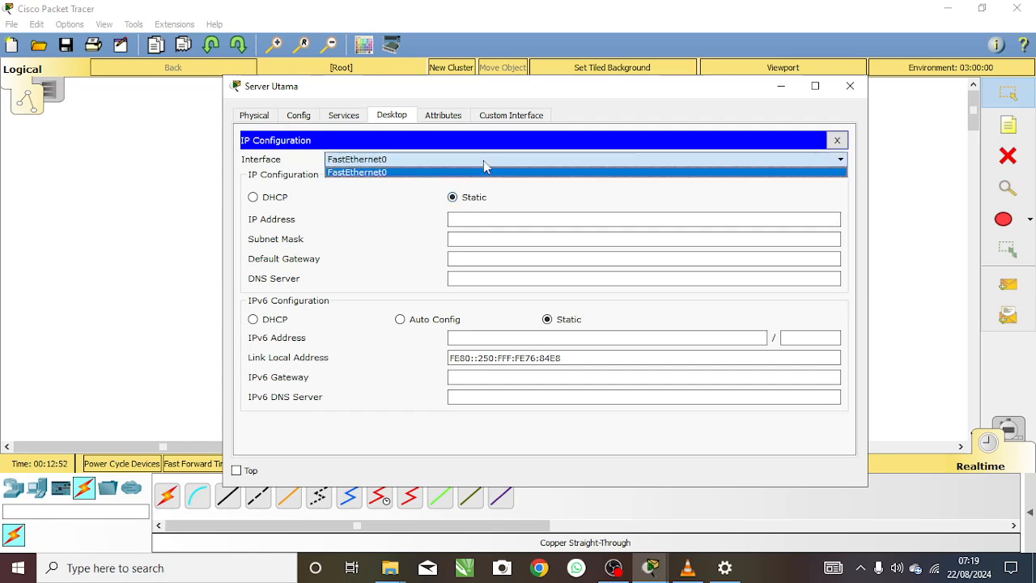
{"action": "left_click", "coordinate": [484, 170]}
{"action": "left_click", "coordinate": [486, 219]}
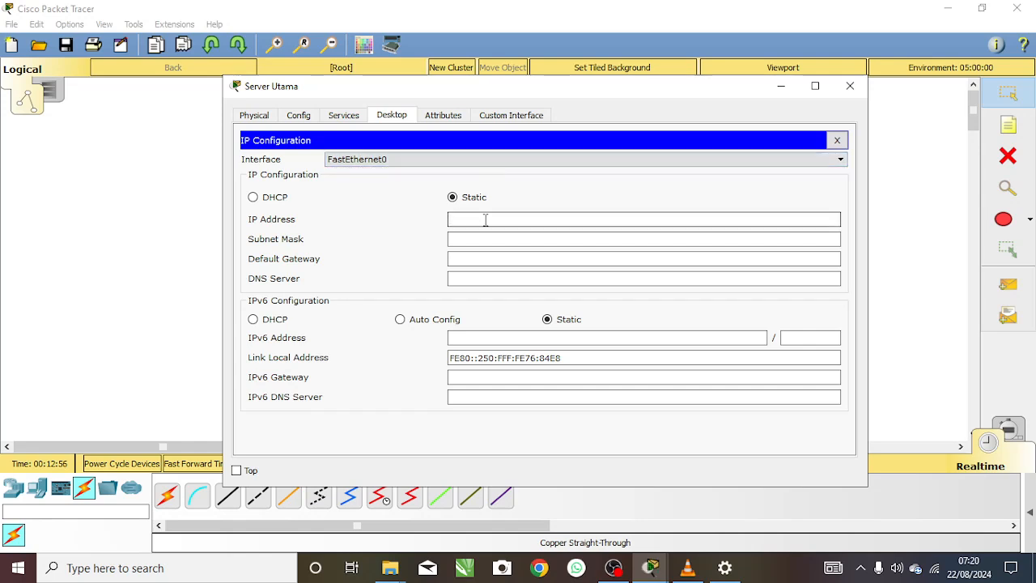
{"action": "type", "text": "192.168.1.1"}
{"action": "left_click", "coordinate": [503, 239]}
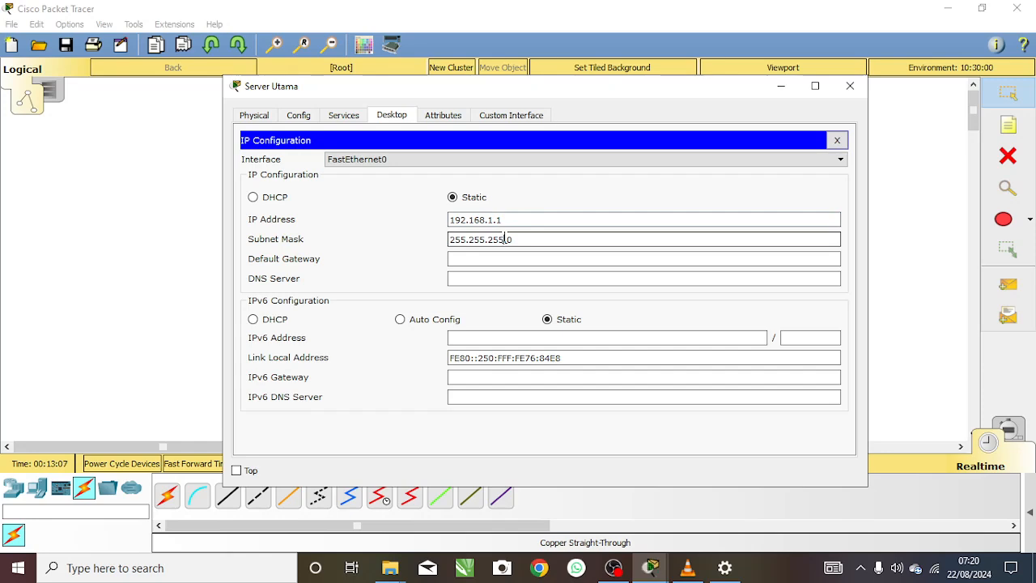
{"action": "left_click", "coordinate": [833, 139]}
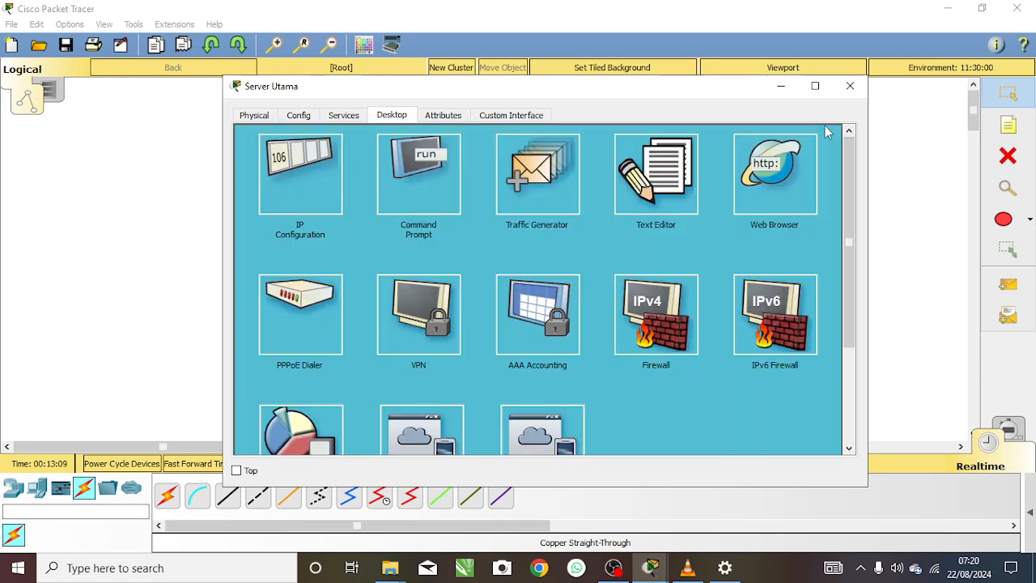
{"action": "left_click", "coordinate": [849, 86]}
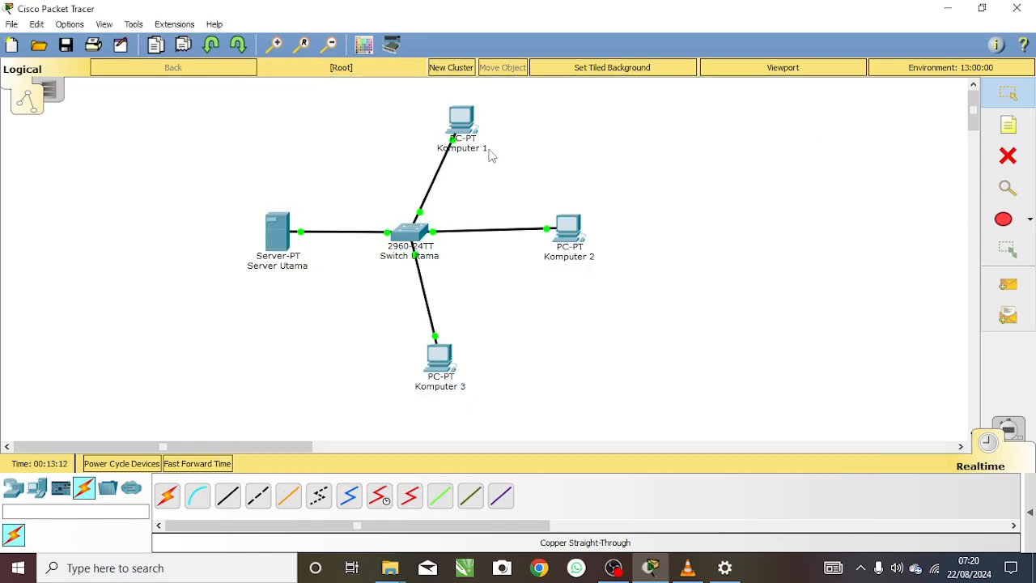
- Give Komputer 1 the static IP address 192.168.1.2 with subnet mask 255.255.255.0
{"action": "left_click", "coordinate": [475, 119]}
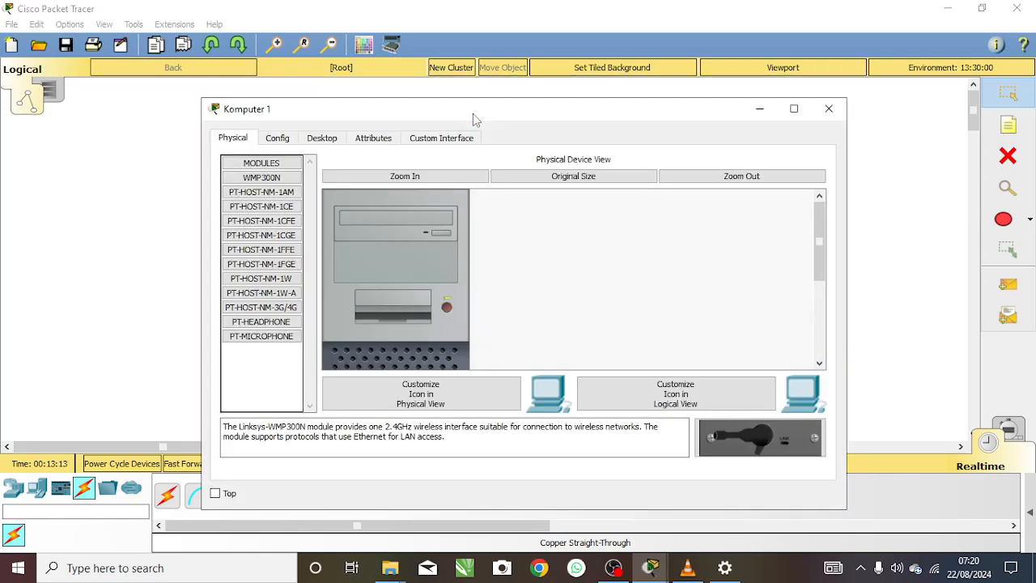
{"action": "left_click", "coordinate": [338, 142]}
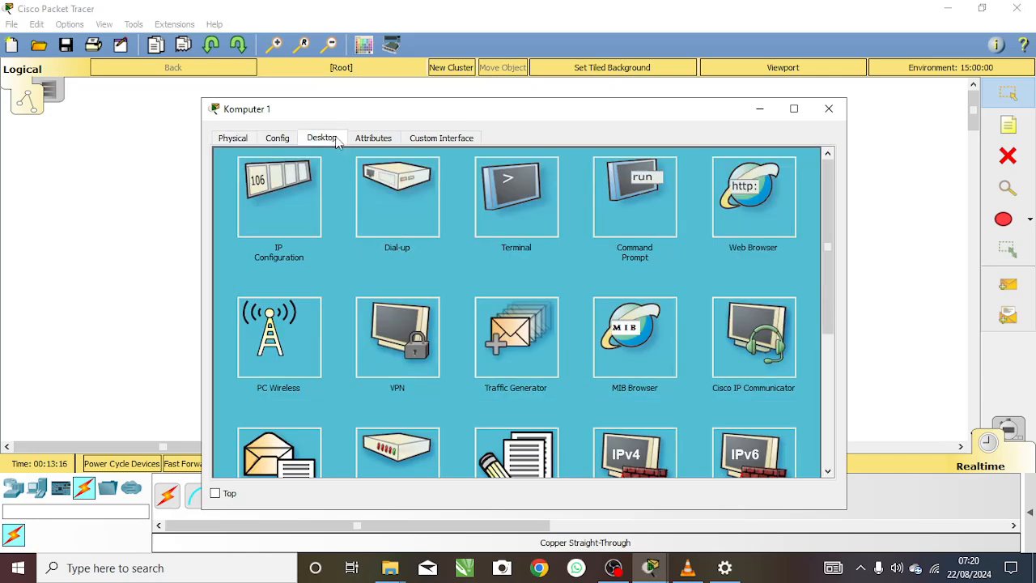
{"action": "left_click", "coordinate": [316, 211]}
{"action": "left_click", "coordinate": [438, 223]}
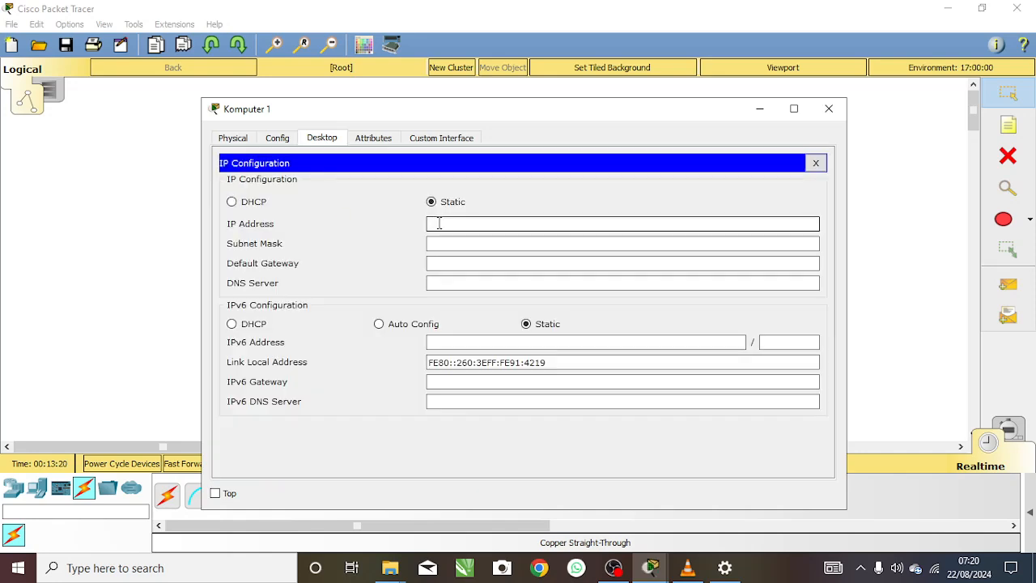
{"action": "type", "text": "192.168.1.2"}
{"action": "left_click", "coordinate": [470, 243]}
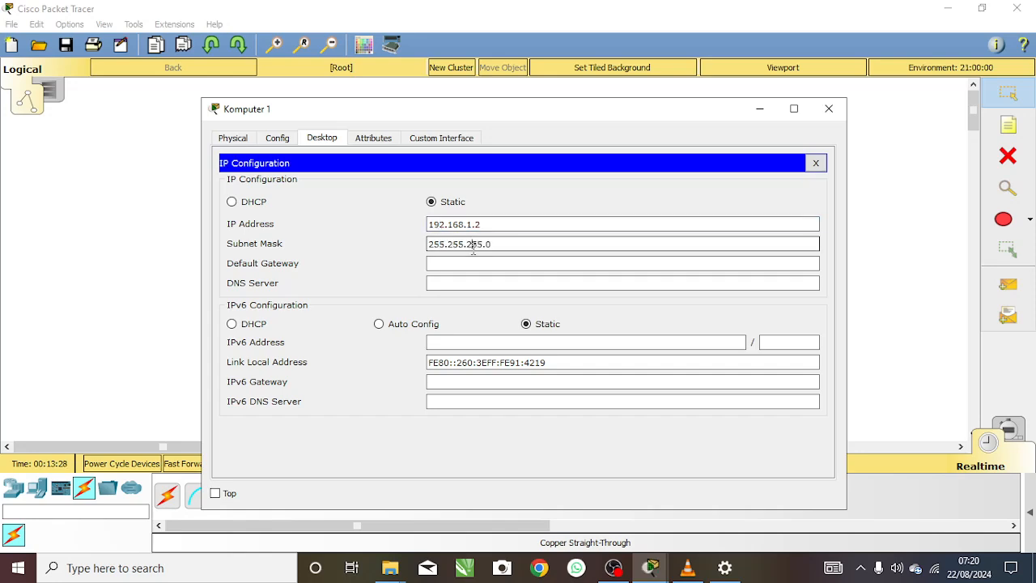
{"action": "left_click", "coordinate": [815, 163]}
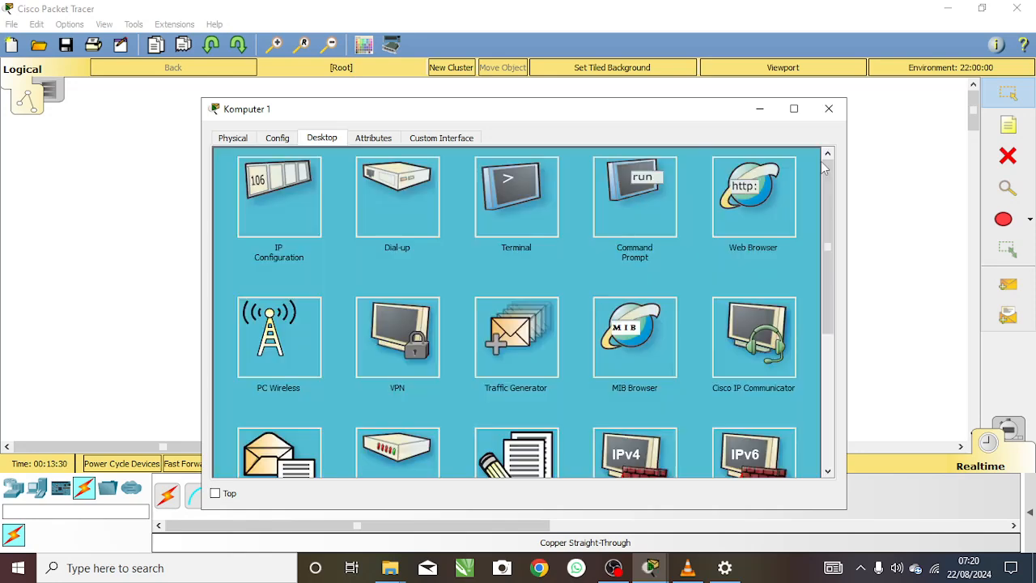
{"action": "left_click", "coordinate": [829, 108]}
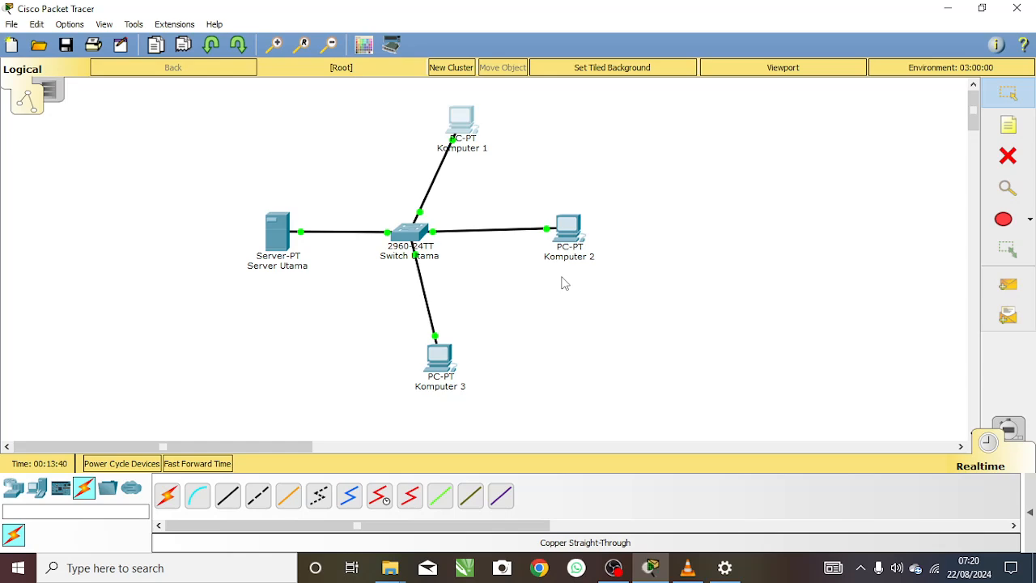
- Enable the DHCP service on Server Utama and save serverPool with start IP address 192.168.1.3 and a maximum of 5 users
{"action": "mouse_move", "coordinate": [569, 242]}
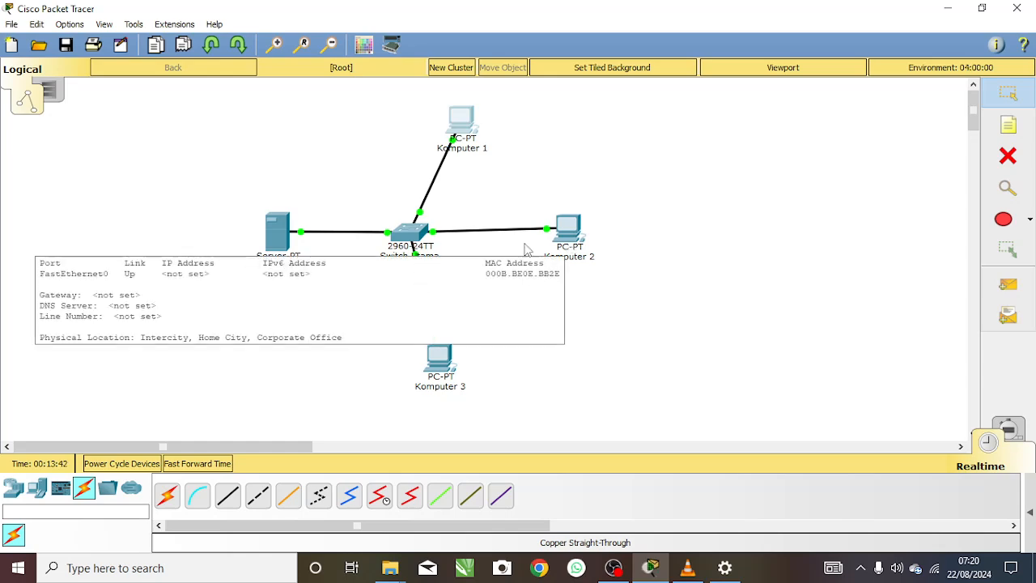
{"action": "left_click", "coordinate": [284, 230]}
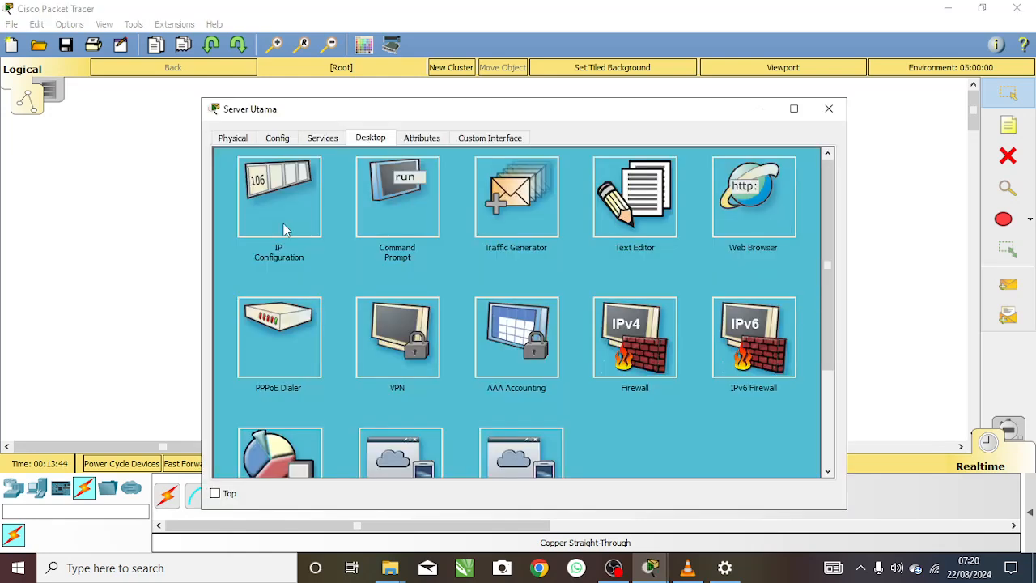
{"action": "left_click", "coordinate": [316, 142]}
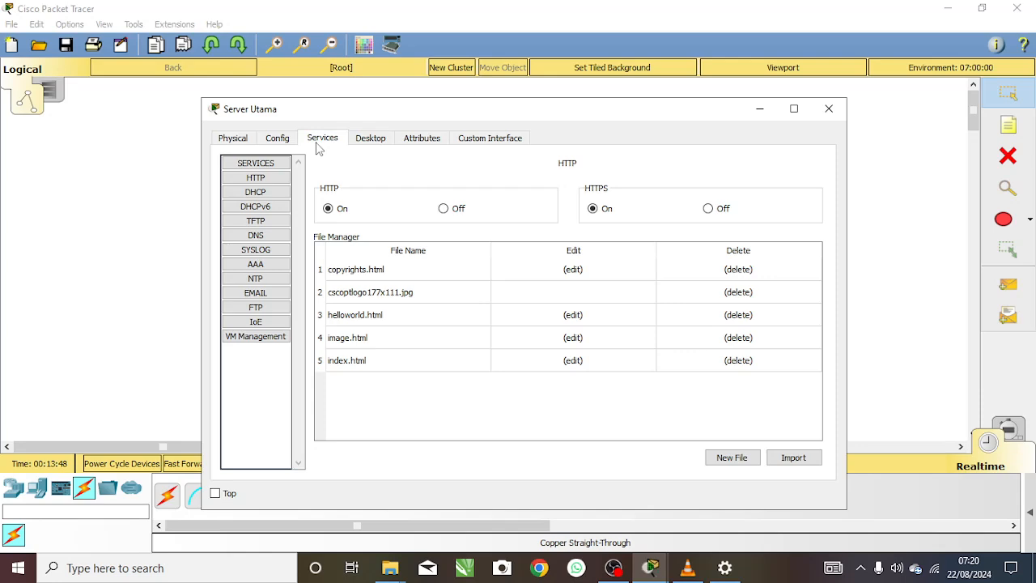
{"action": "left_click", "coordinate": [268, 196]}
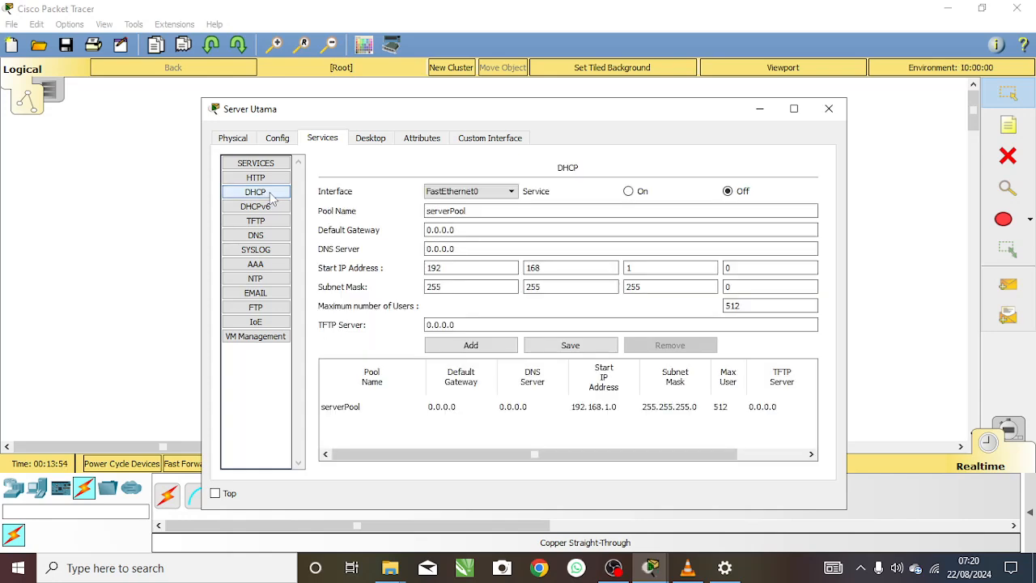
{"action": "left_click", "coordinate": [732, 268]}
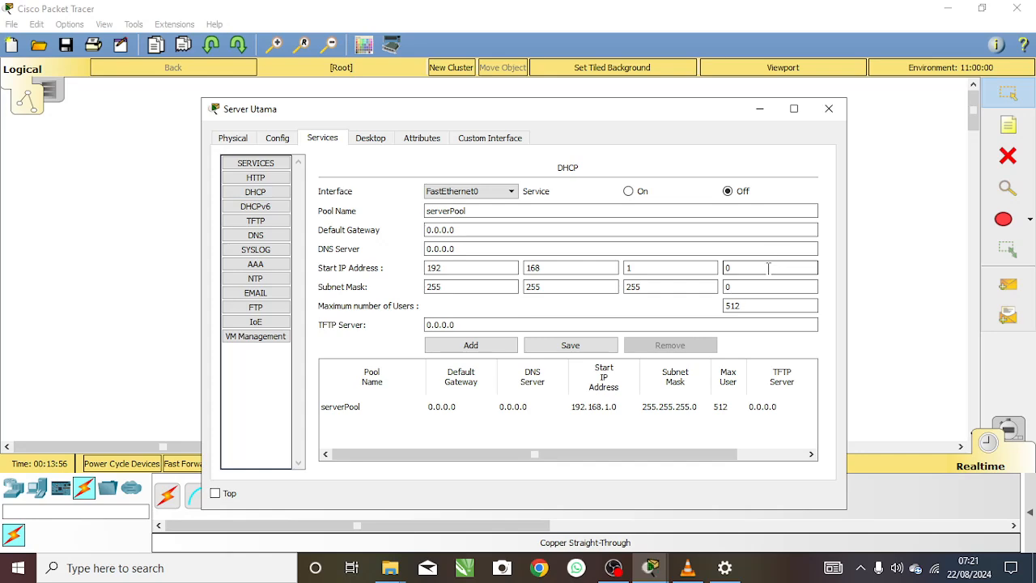
{"action": "left_click_drag", "start_coordinate": [761, 270], "coordinate": [722, 268]}
{"action": "left_click_drag", "start_coordinate": [741, 308], "coordinate": [720, 309]}
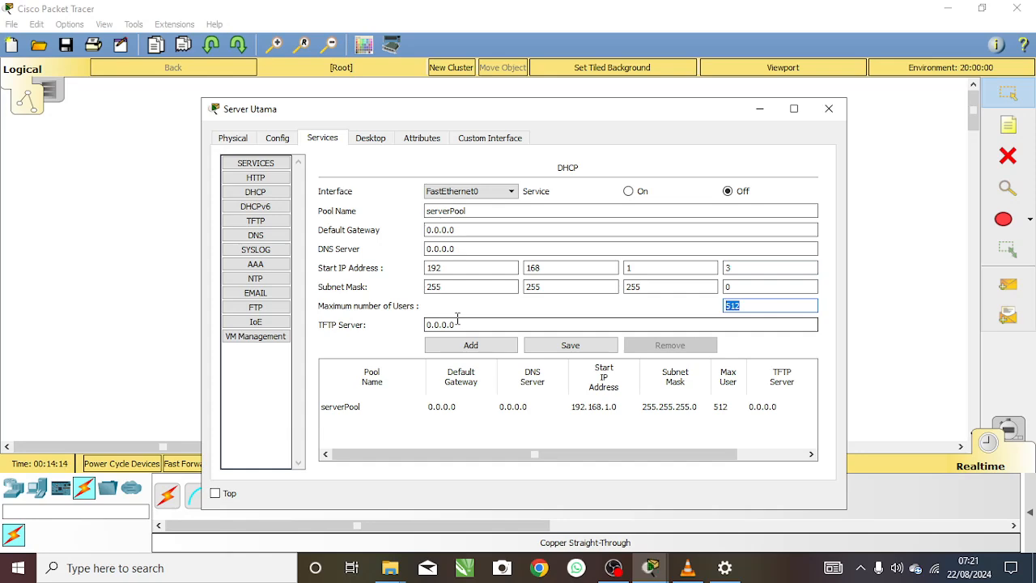
{"action": "type", "text": "5"}
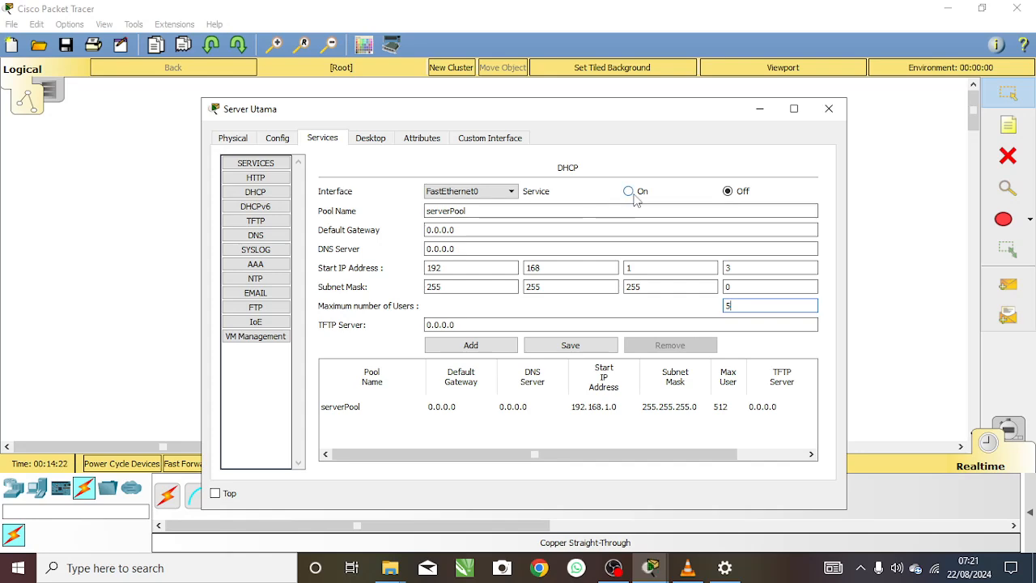
{"action": "left_click", "coordinate": [593, 345]}
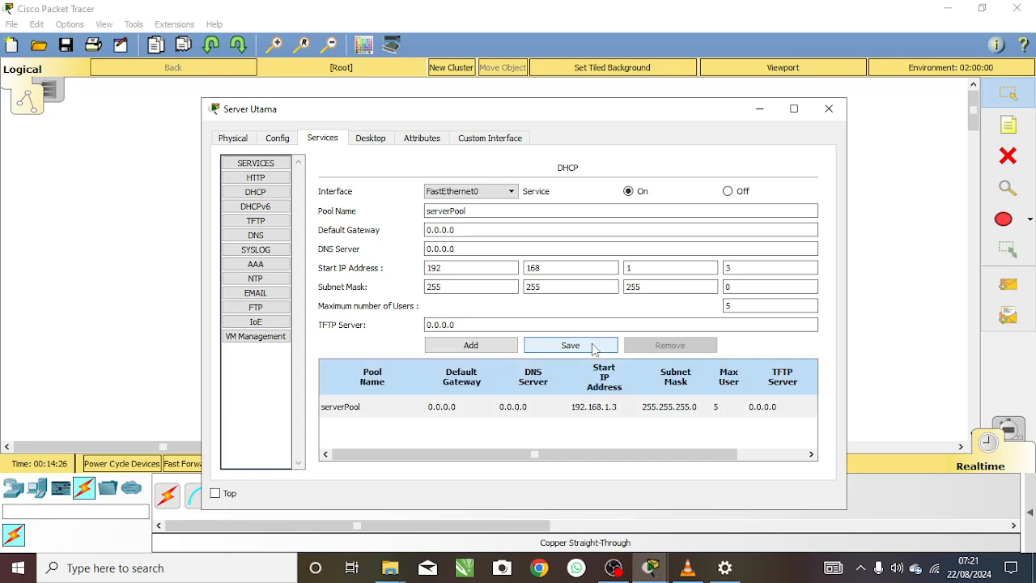
{"action": "left_click_drag", "start_coordinate": [605, 456], "coordinate": [570, 461]}
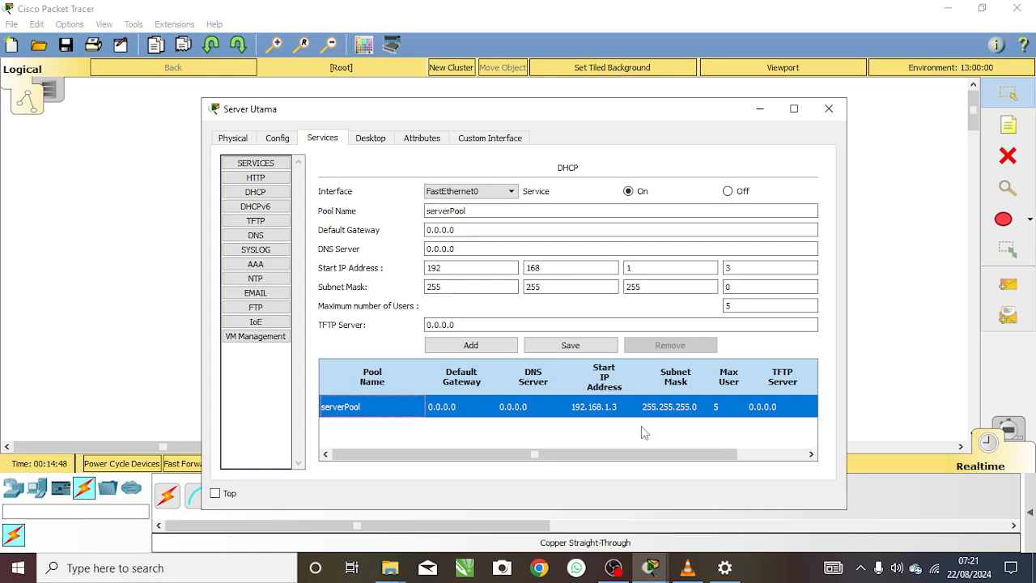
{"action": "left_click", "coordinate": [821, 113]}
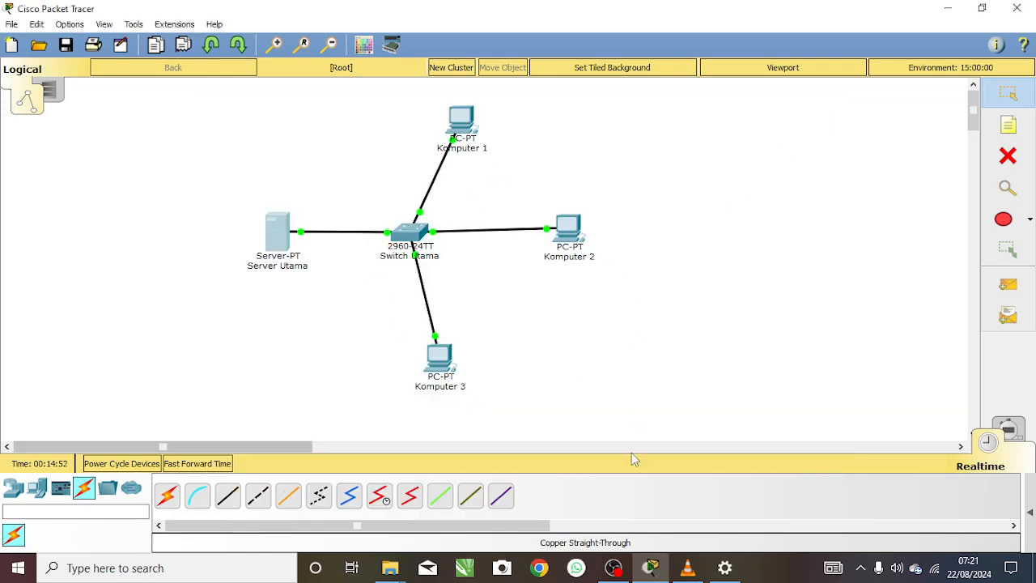
- Switch Komputer 2's IPv4 configuration to DHCP so it obtains its address from the server
{"action": "left_click", "coordinate": [579, 243]}
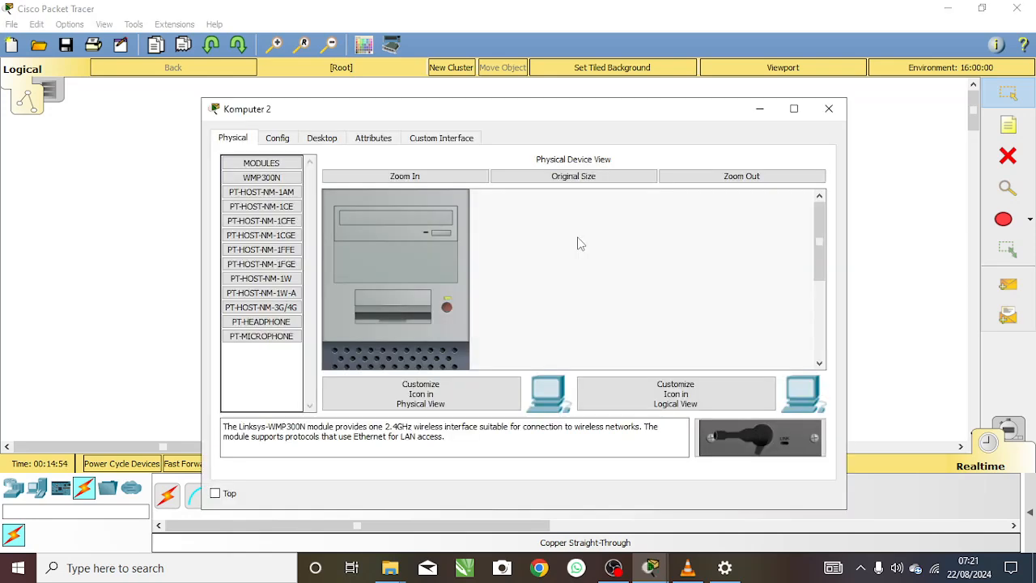
{"action": "left_click", "coordinate": [309, 141]}
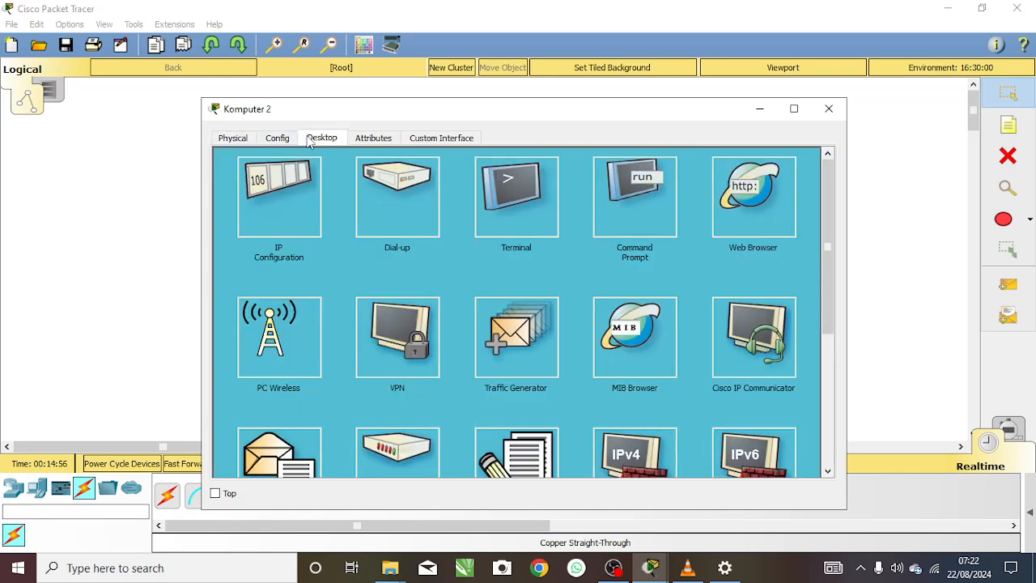
{"action": "left_click", "coordinate": [290, 197]}
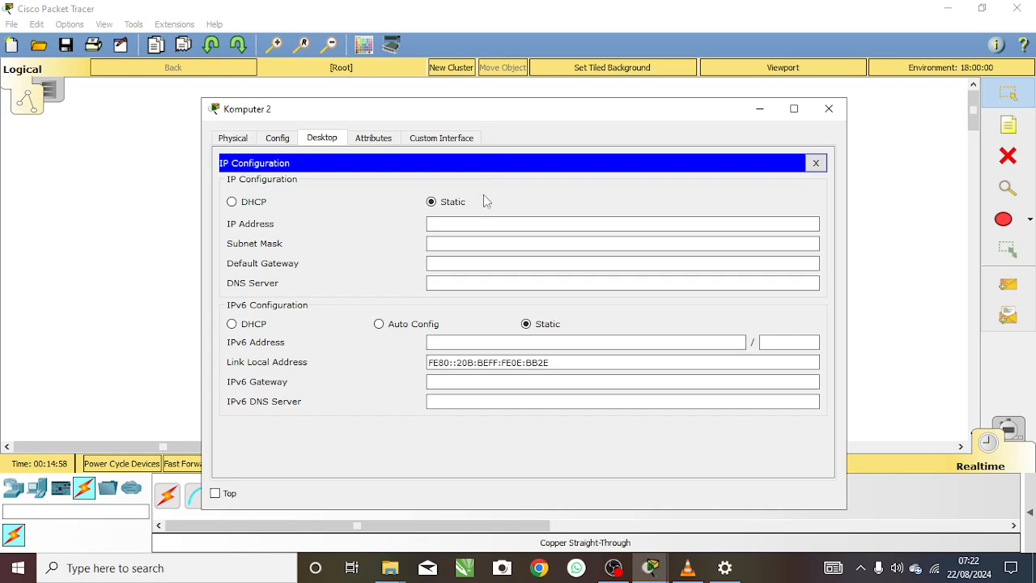
{"action": "left_click", "coordinate": [252, 204]}
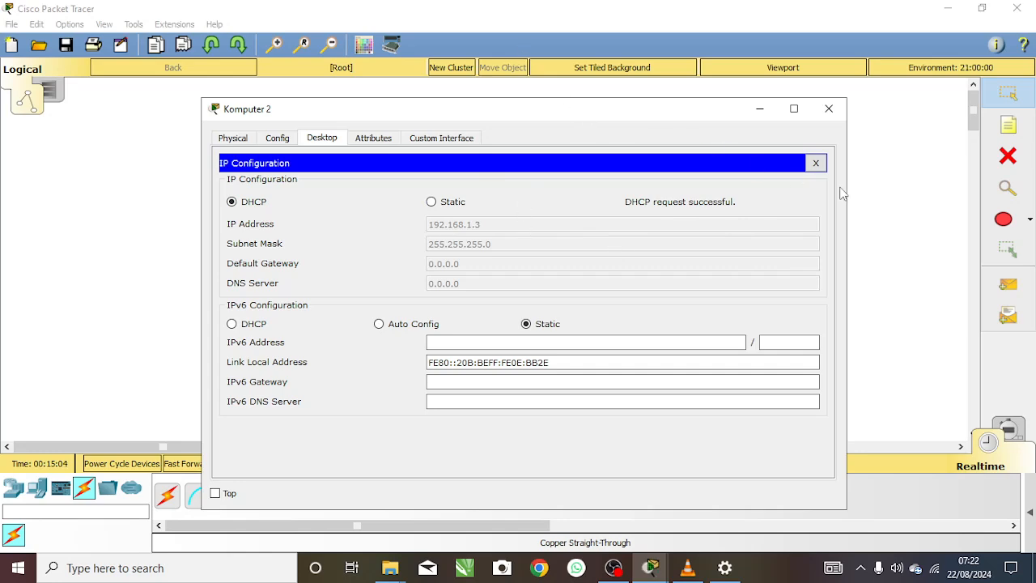
{"action": "left_click", "coordinate": [815, 163]}
{"action": "left_click", "coordinate": [828, 108]}
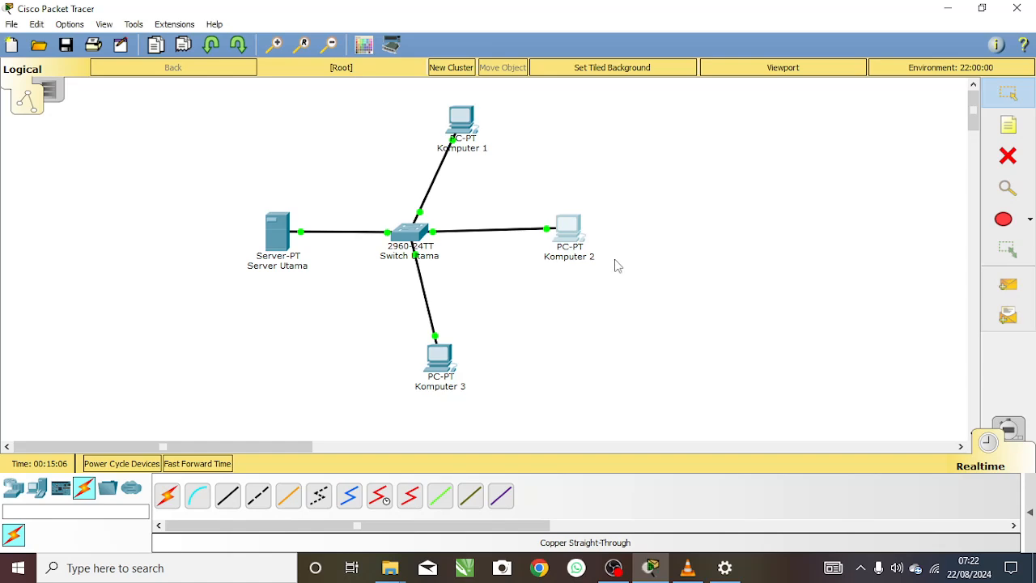
- Switch Komputer 3's IPv4 configuration to DHCP so it obtains its address from the server
{"action": "left_click", "coordinate": [450, 365]}
{"action": "left_click", "coordinate": [320, 139]}
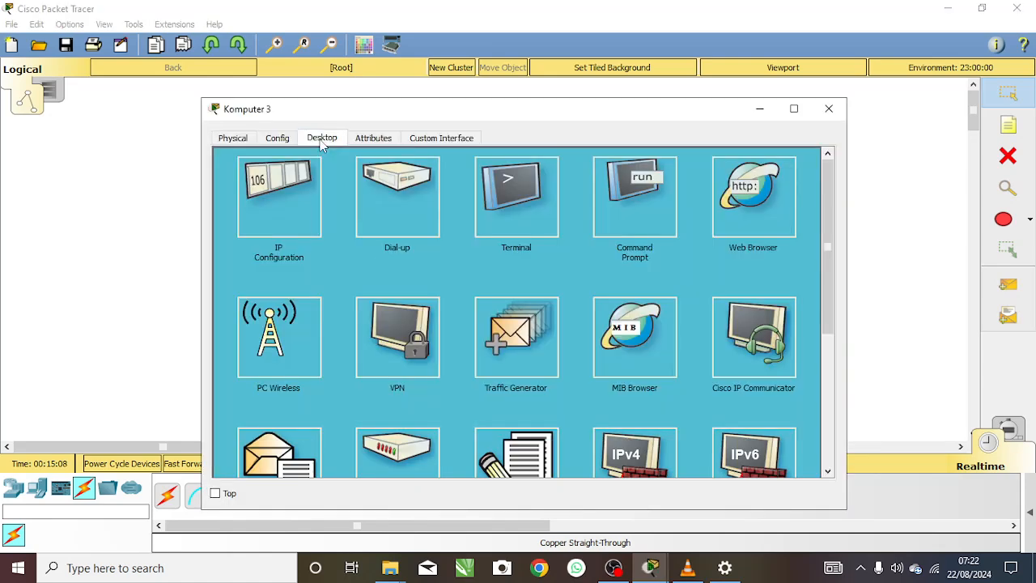
{"action": "left_click", "coordinate": [309, 199]}
{"action": "left_click", "coordinate": [257, 202]}
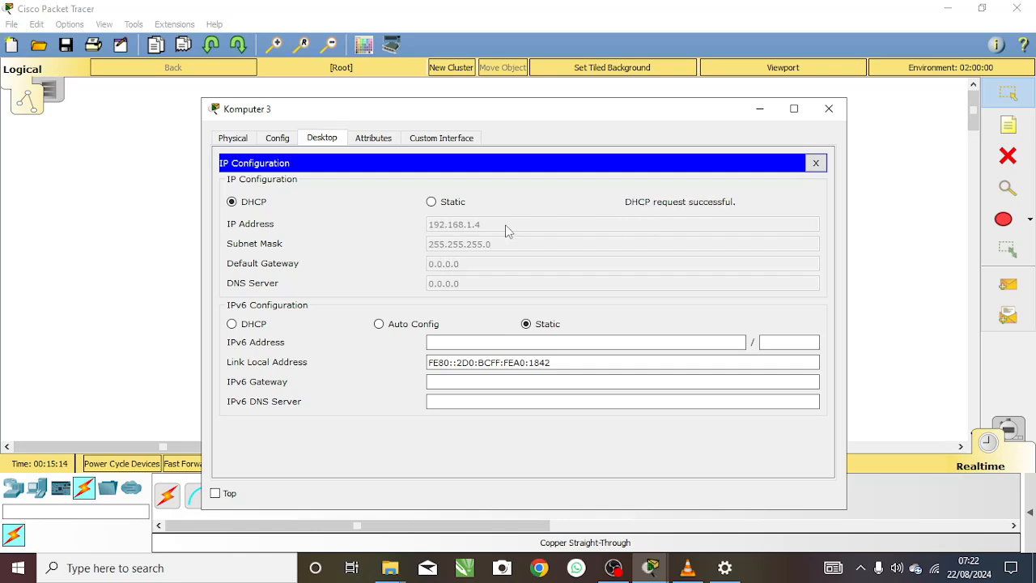
{"action": "left_click", "coordinate": [816, 162]}
{"action": "left_click", "coordinate": [829, 108]}
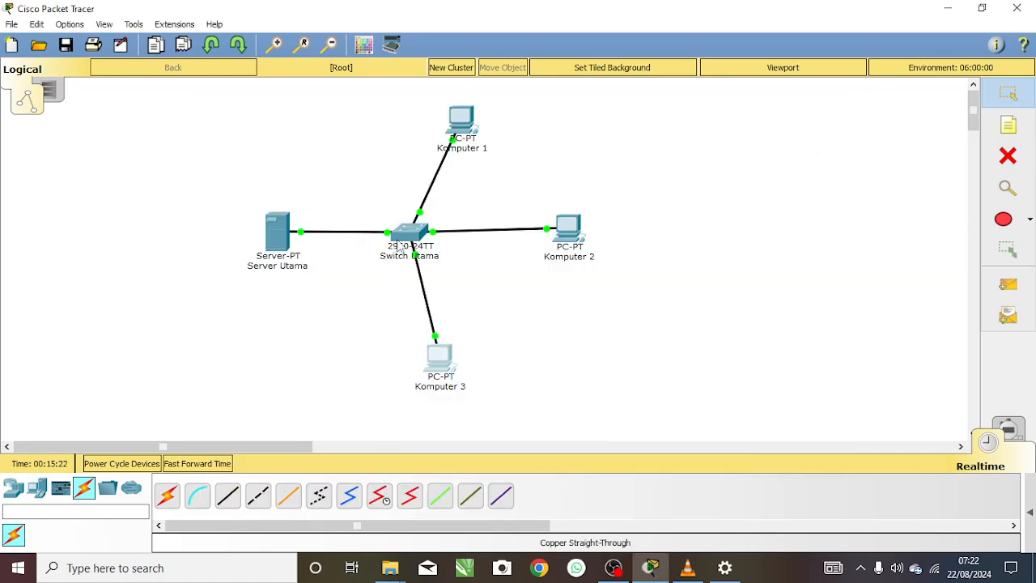
- Test connectivity from Komputer 3 to Komputer 1 by running ping 192.168.1.2 in its Command Prompt
{"action": "mouse_move", "coordinate": [460, 131]}
{"action": "mouse_move", "coordinate": [570, 238]}
{"action": "mouse_move", "coordinate": [435, 377]}
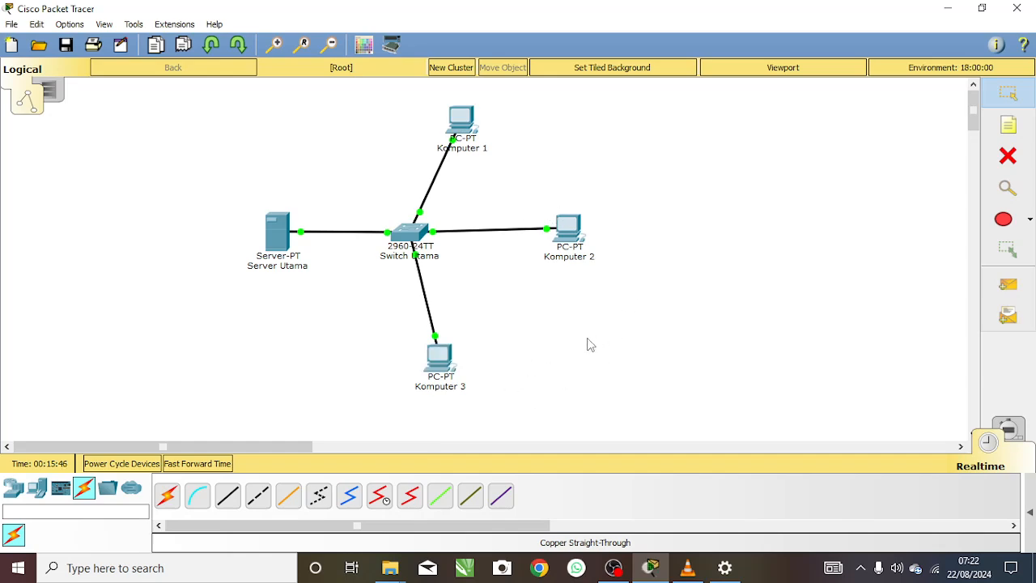
{"action": "left_click", "coordinate": [451, 364]}
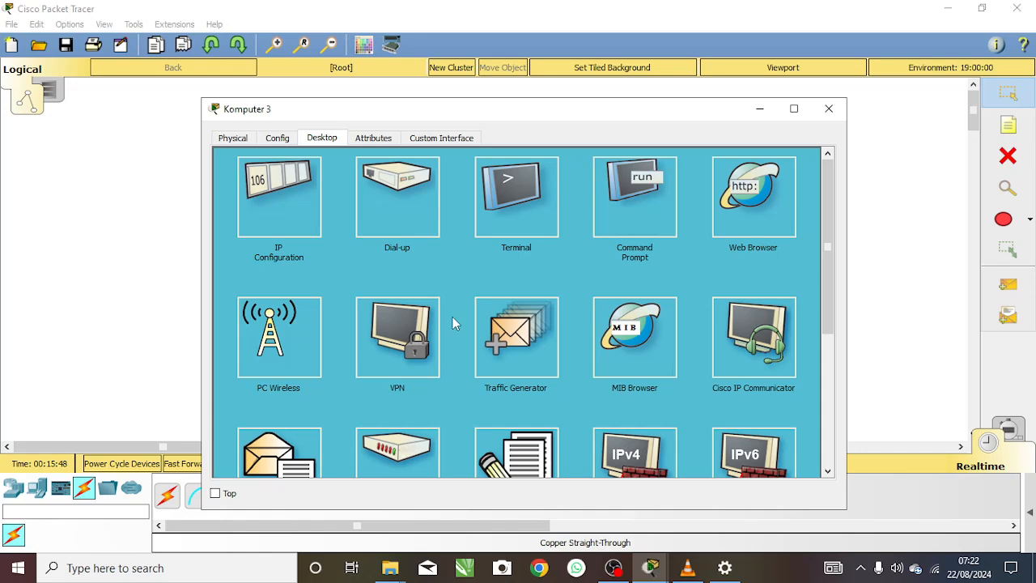
{"action": "left_click", "coordinate": [628, 191]}
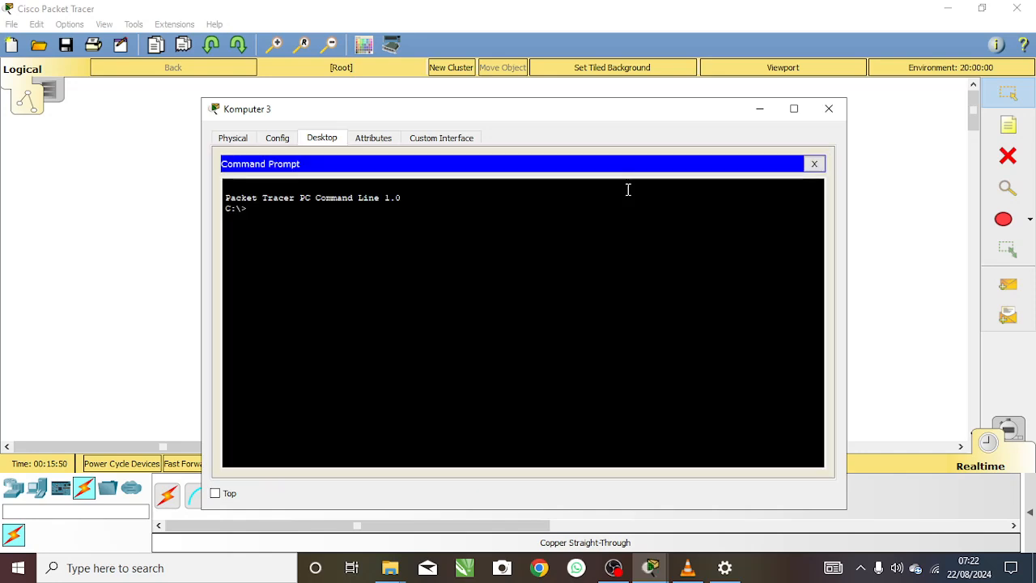
{"action": "type", "text": "ping 192.168.1.2"}
{"action": "key", "text": "Return"}
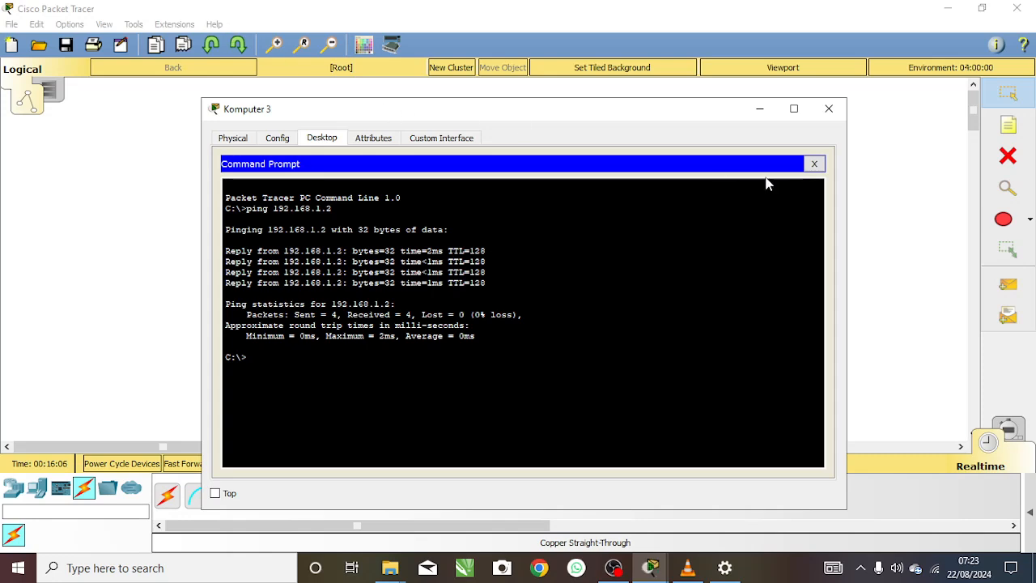
{"action": "left_click", "coordinate": [814, 164]}
{"action": "left_click", "coordinate": [829, 109]}
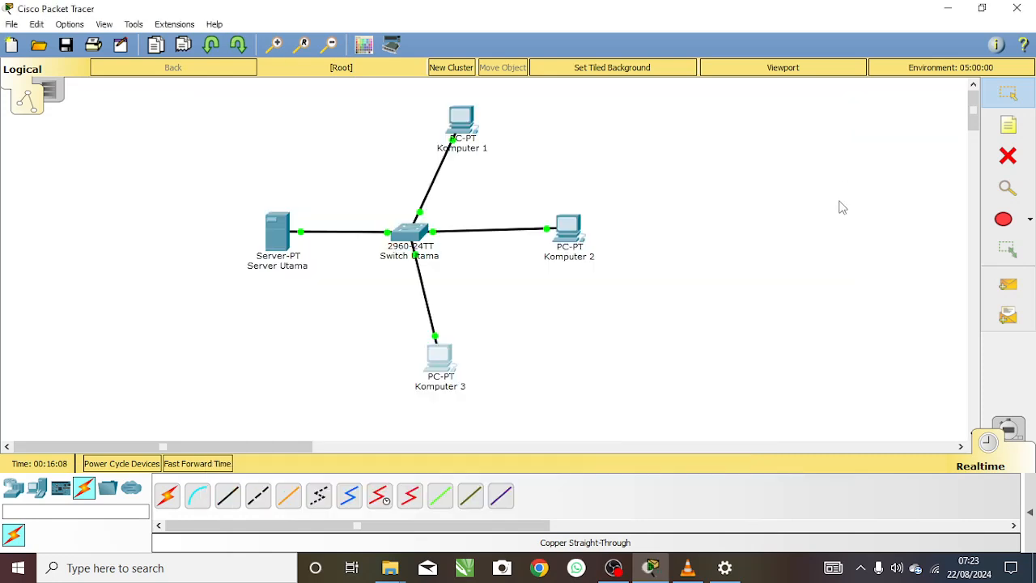
- Tighten the layout by moving Komputer 1 and Komputer 3 toward Komputer 2 and Server Utama toward the switch, and shift the whole topology down and right
{"action": "left_click_drag", "start_coordinate": [470, 131], "coordinate": [499, 155]}
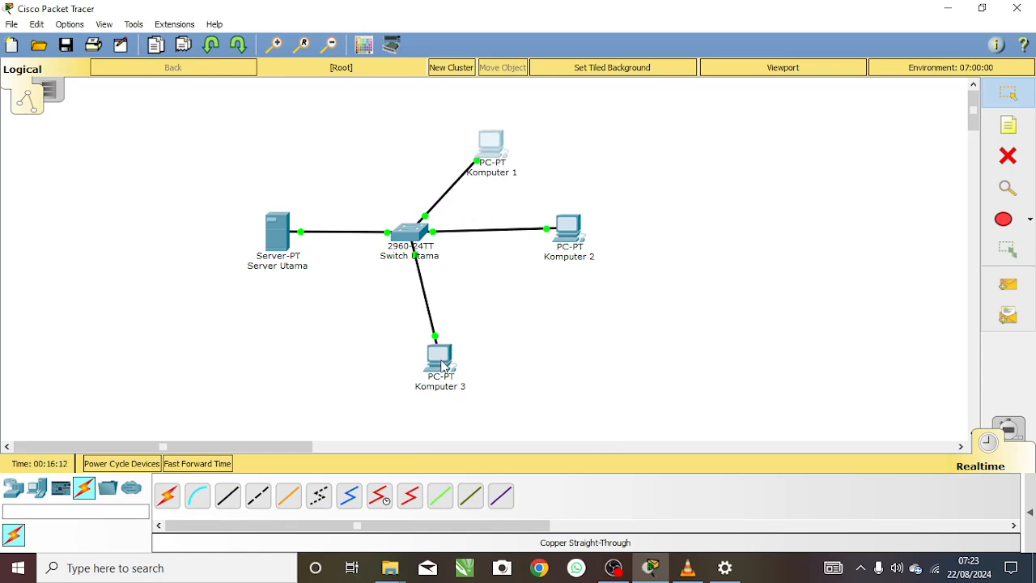
{"action": "left_click_drag", "start_coordinate": [443, 366], "coordinate": [499, 326]}
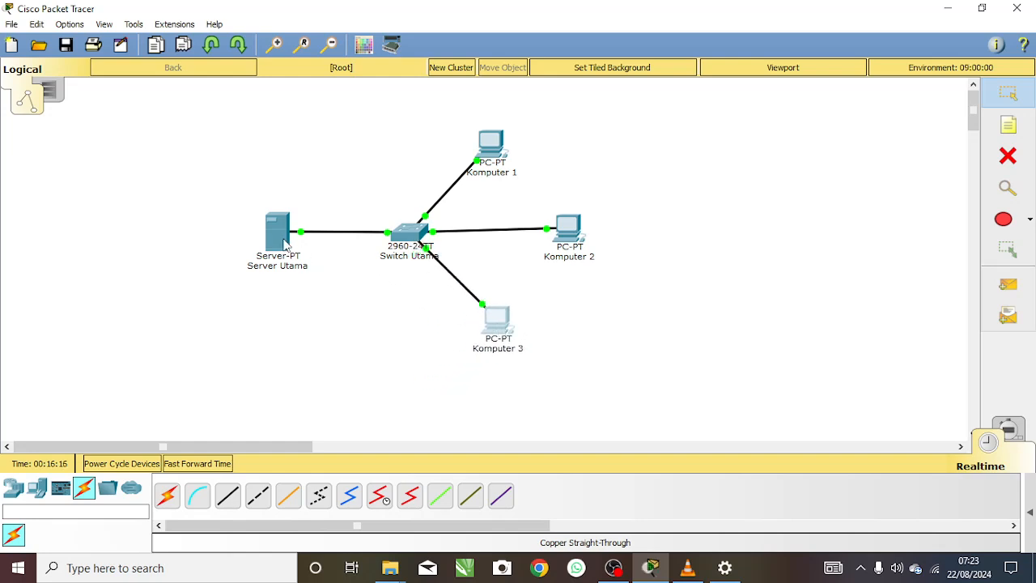
{"action": "left_click_drag", "start_coordinate": [284, 242], "coordinate": [302, 245]}
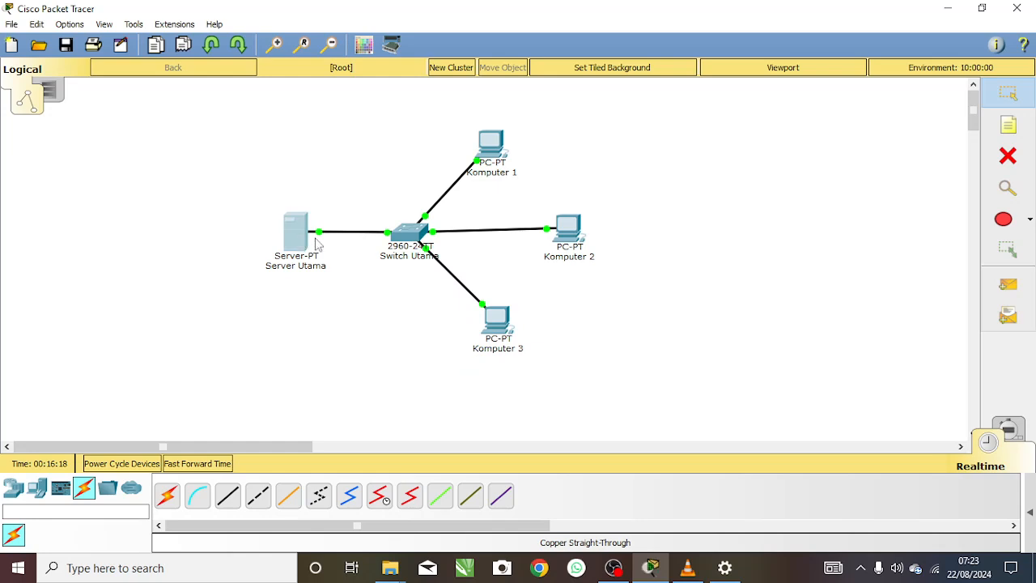
{"action": "left_click_drag", "start_coordinate": [693, 376], "coordinate": [258, 107]}
{"action": "left_click_drag", "start_coordinate": [518, 255], "coordinate": [557, 279]}
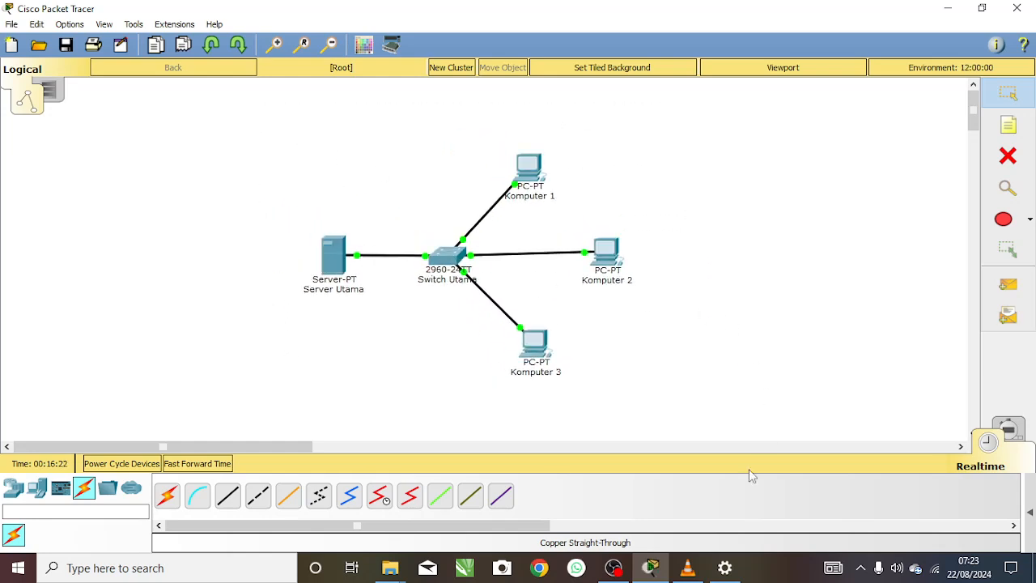